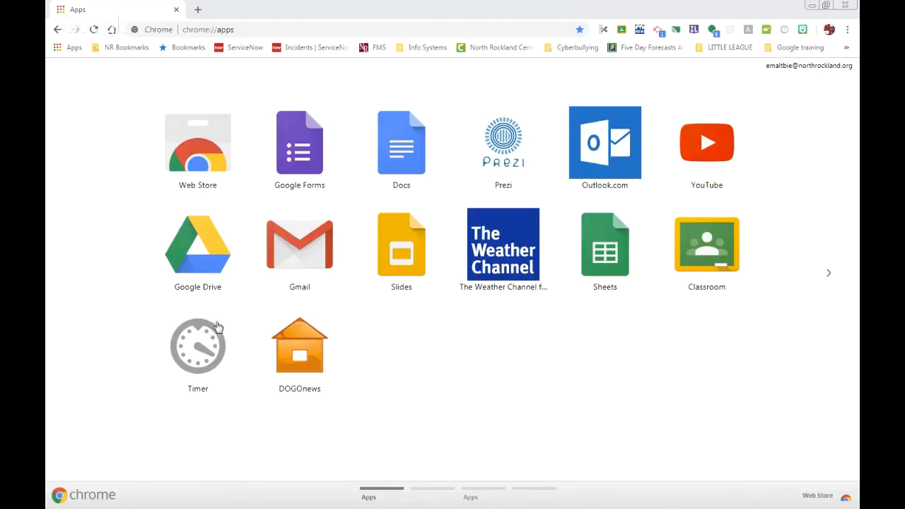
Step: Open Google Classroom from the Chrome apps page and look through the class cards
left_click(707, 247)
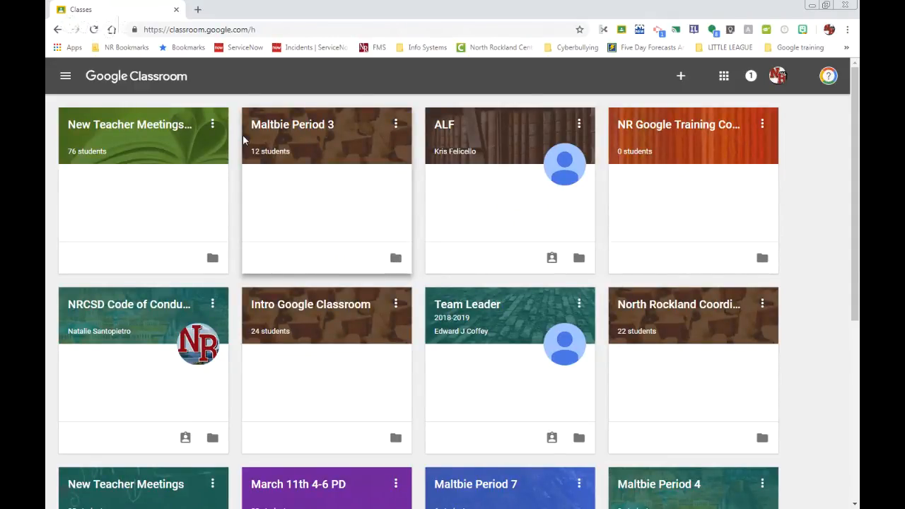
scroll(242, 139, "down", 1)
scroll(242, 139, "down", 4)
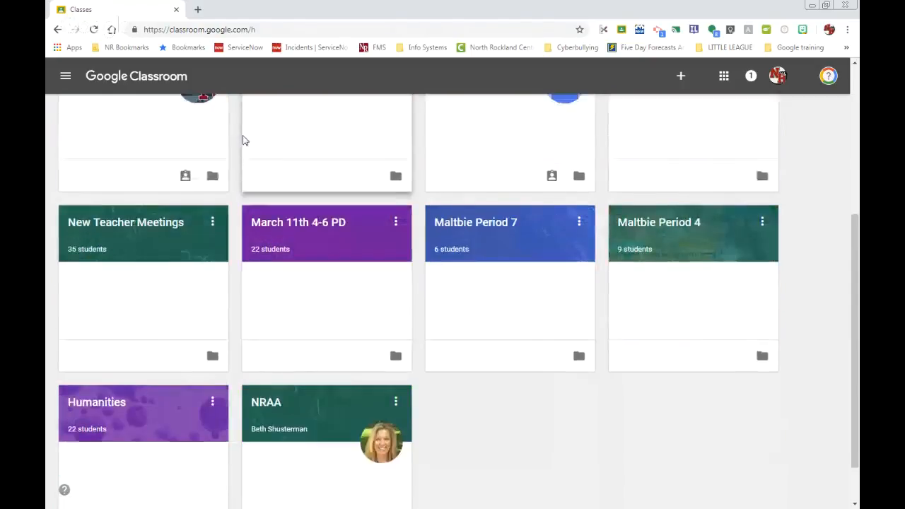
scroll(243, 139, "up", 5)
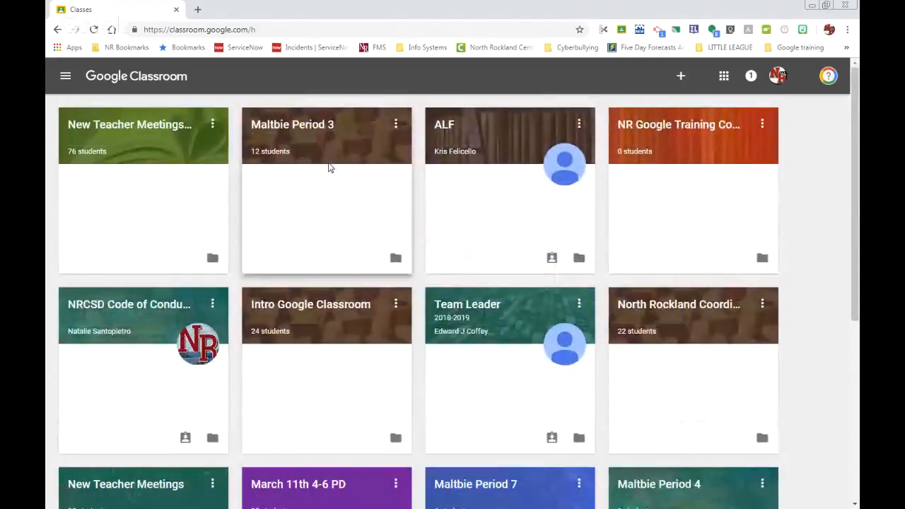
Step: View the blank class creation form and the options for joining or creating a class, without adding one
left_click(681, 77)
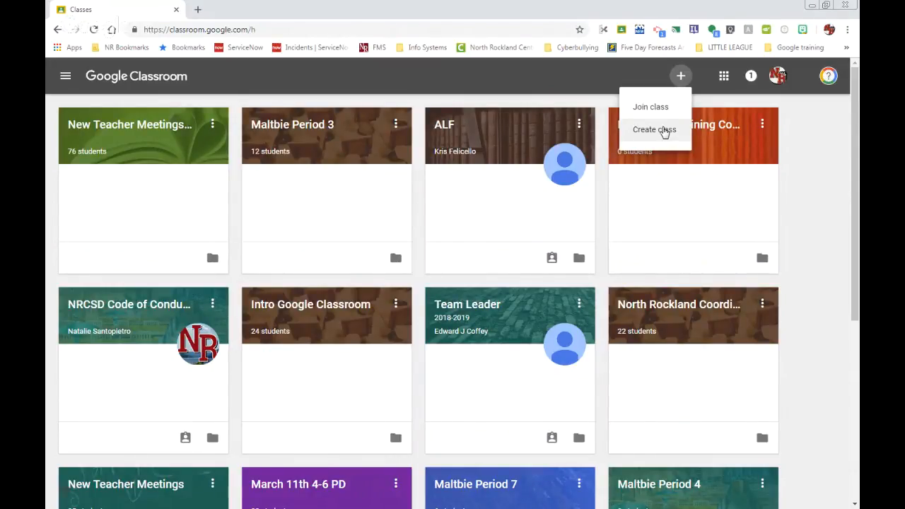
left_click(664, 133)
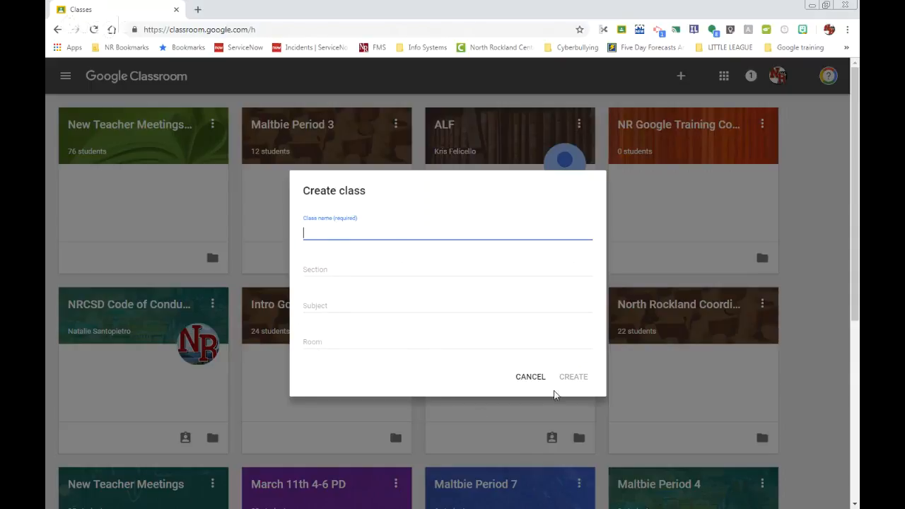
left_click(536, 378)
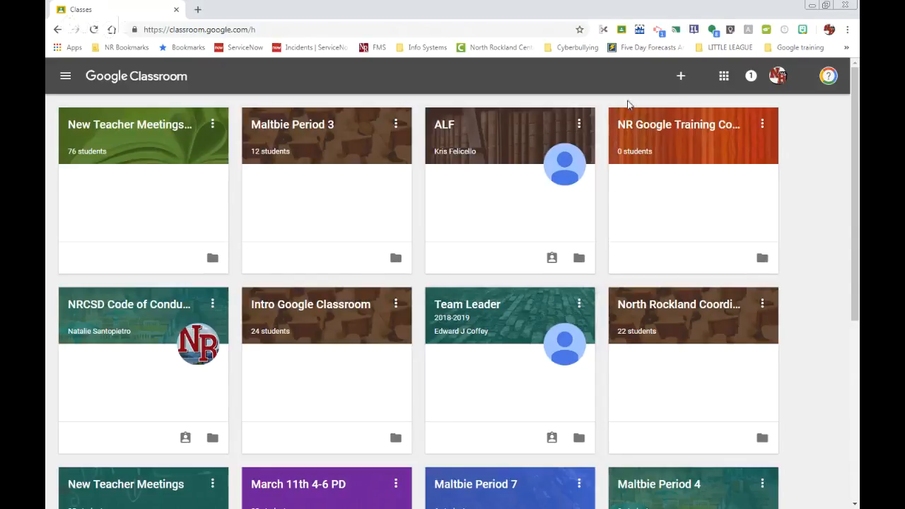
left_click(680, 78)
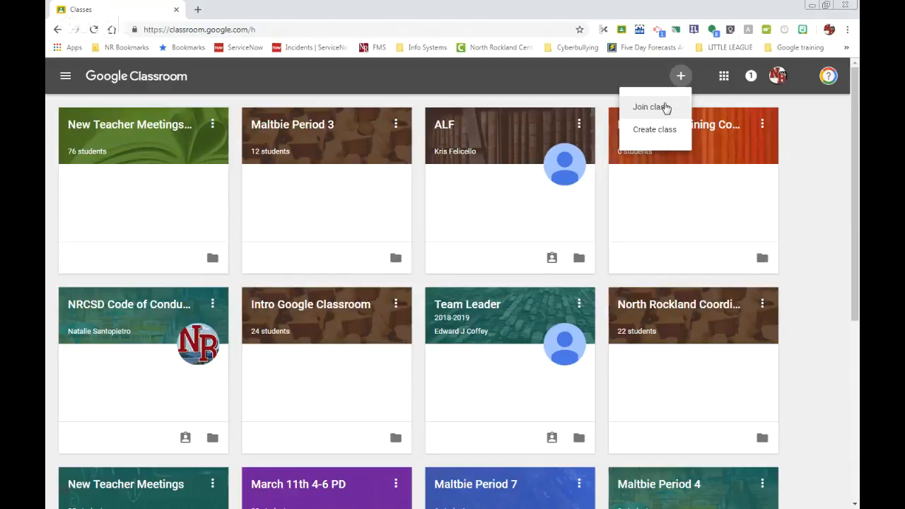
left_click(580, 94)
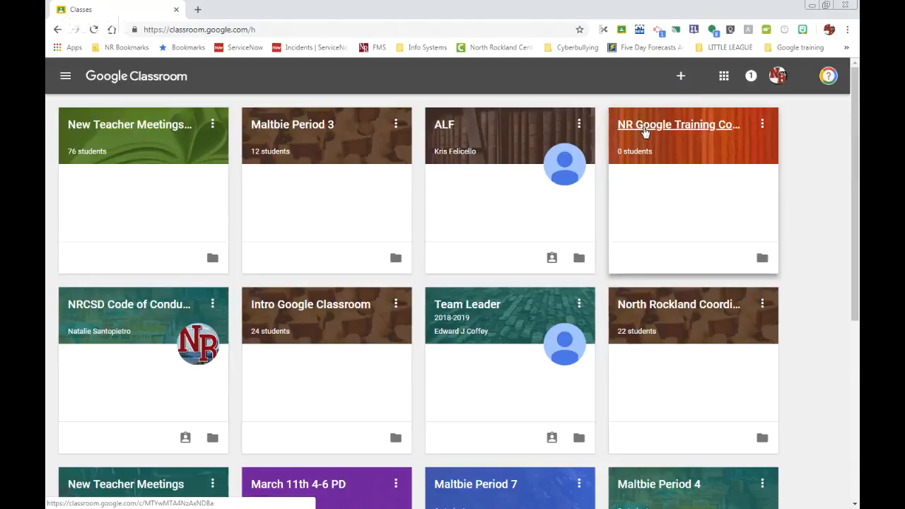
Step: Open the NR Google Training Course class and check the actions available for the "Share something new about Bob Ross" post
left_click(644, 128)
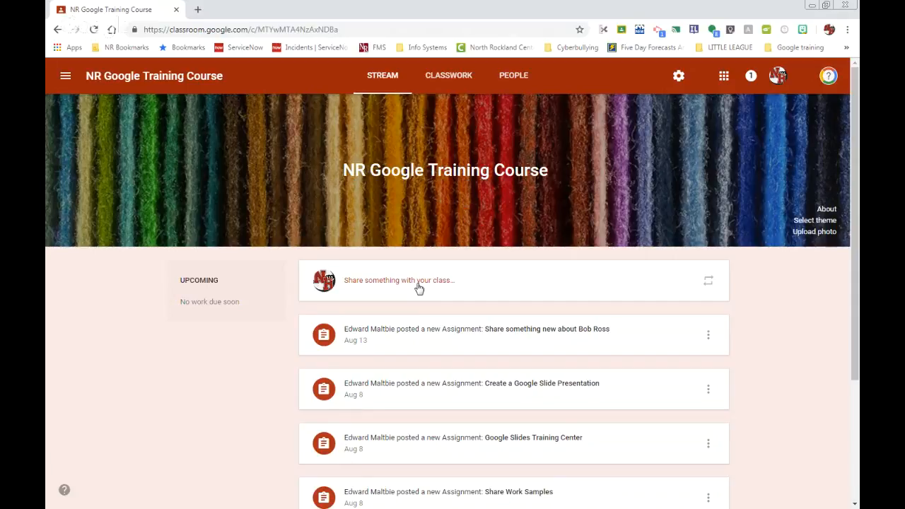
left_click(708, 338)
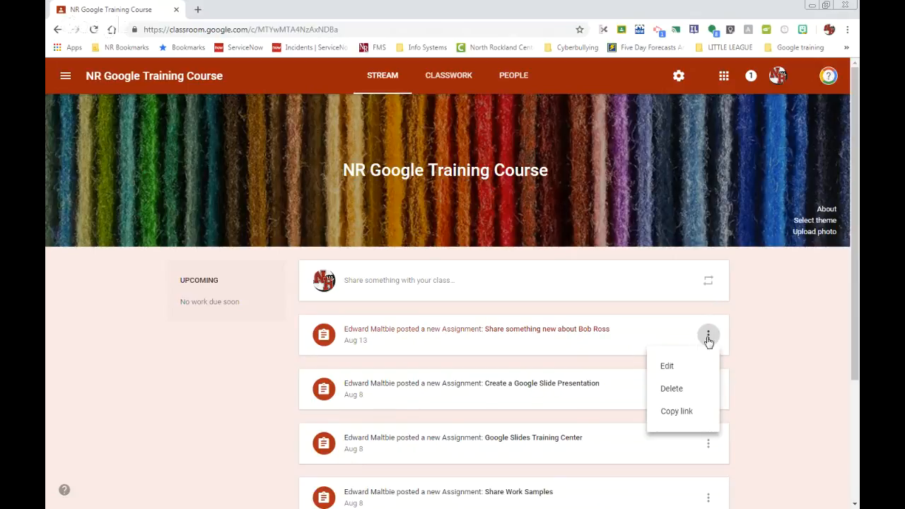
left_click(743, 334)
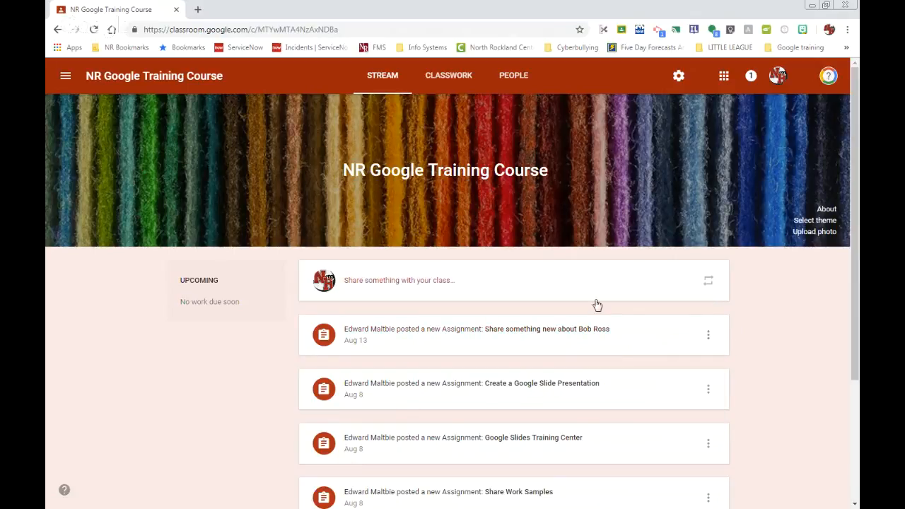
Step: Start a blank stream post and examine which classes and students it can be shared with
left_click(436, 282)
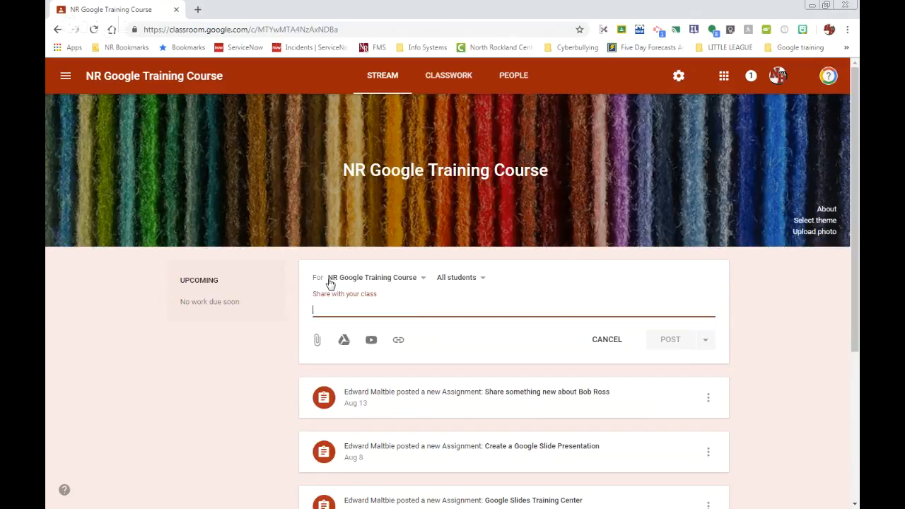
left_click(423, 283)
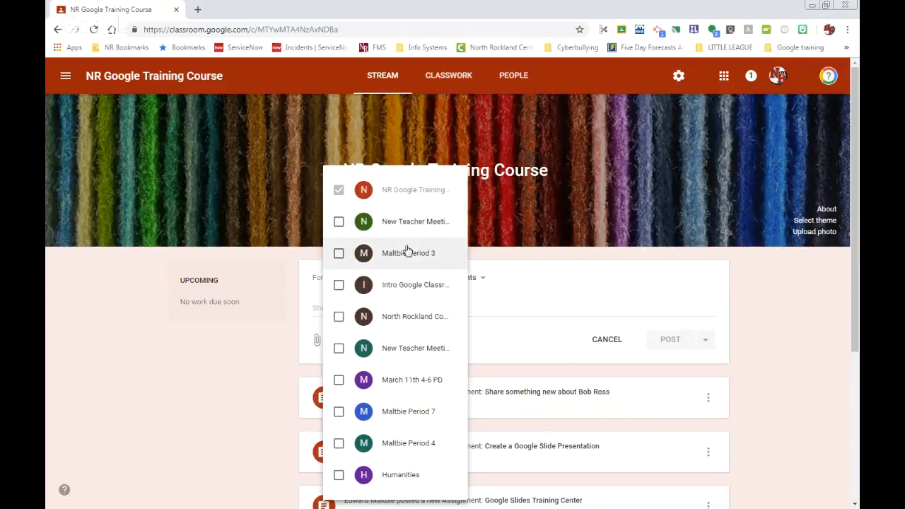
left_click(526, 262)
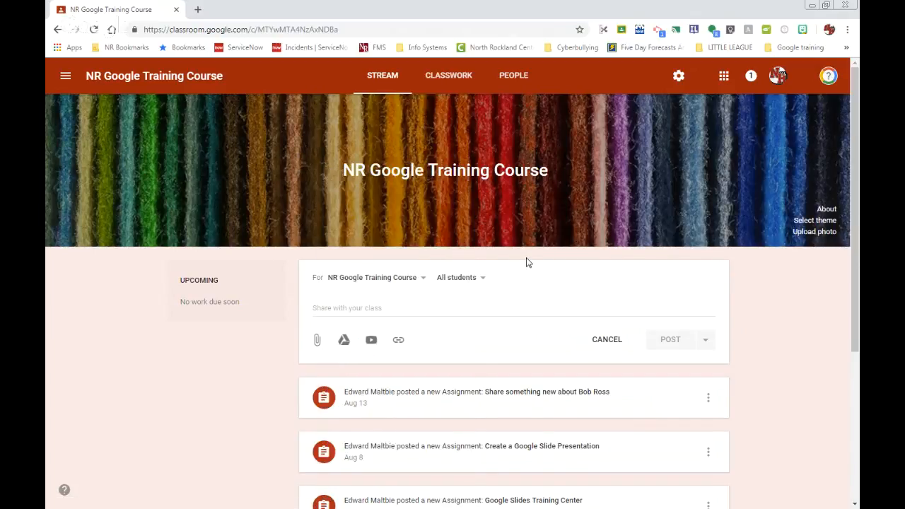
left_click(481, 280)
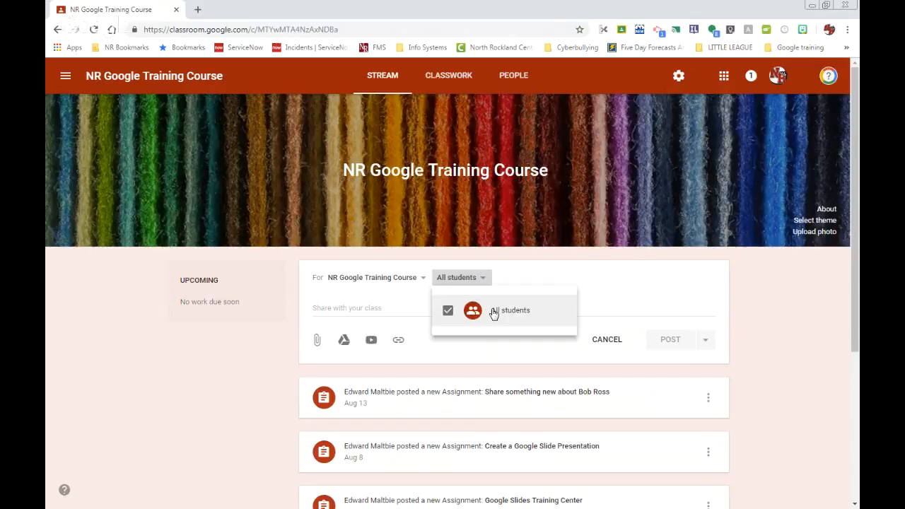
left_click(519, 274)
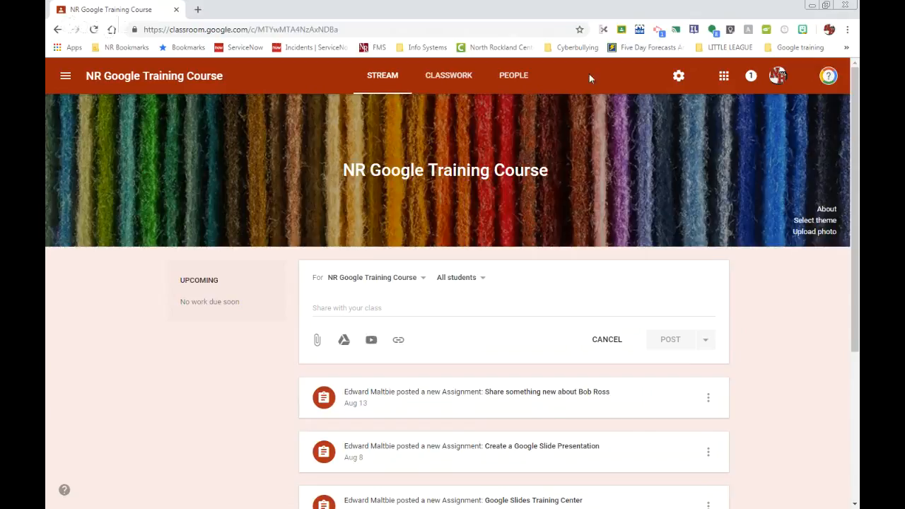
Step: Open the class settings and display the class code enlarged, then close the code display
left_click(680, 77)
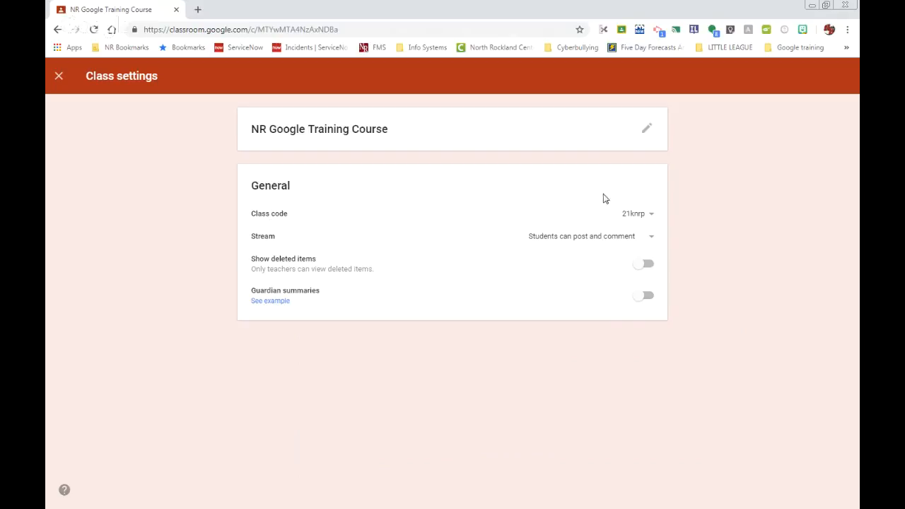
left_click(650, 215)
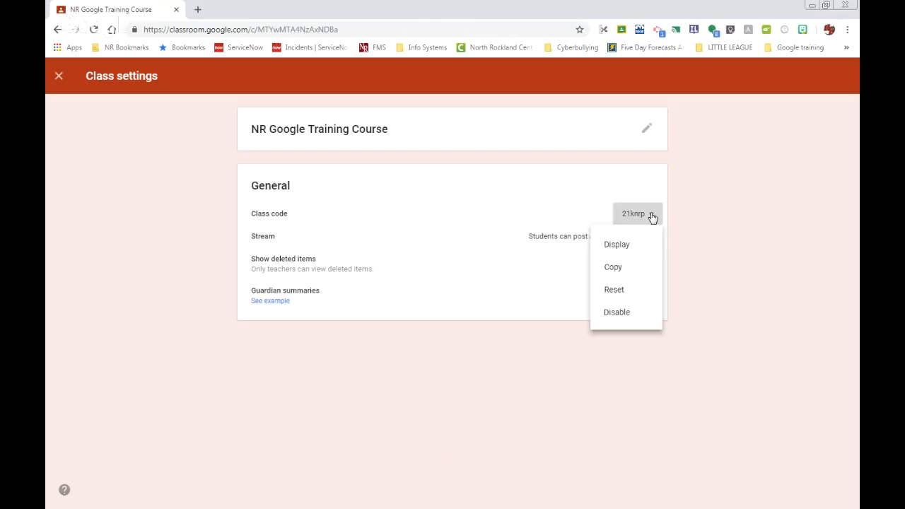
left_click(623, 244)
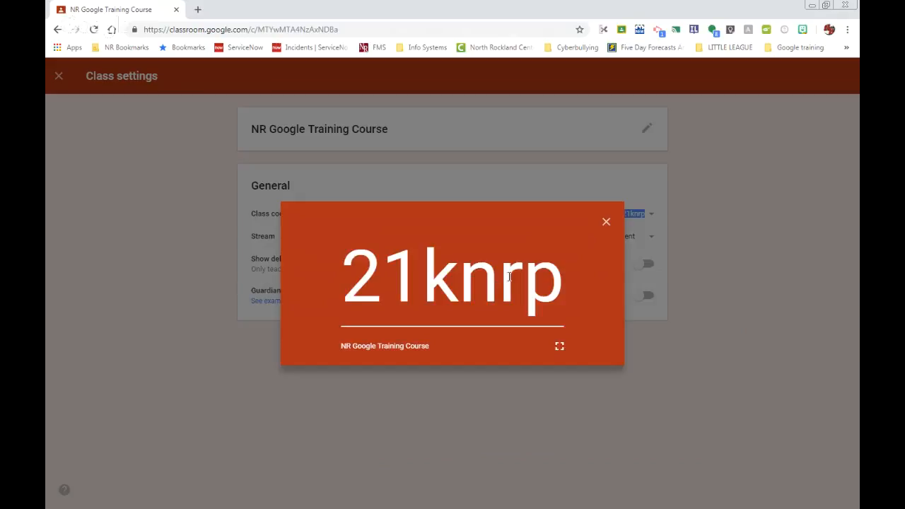
left_click(605, 224)
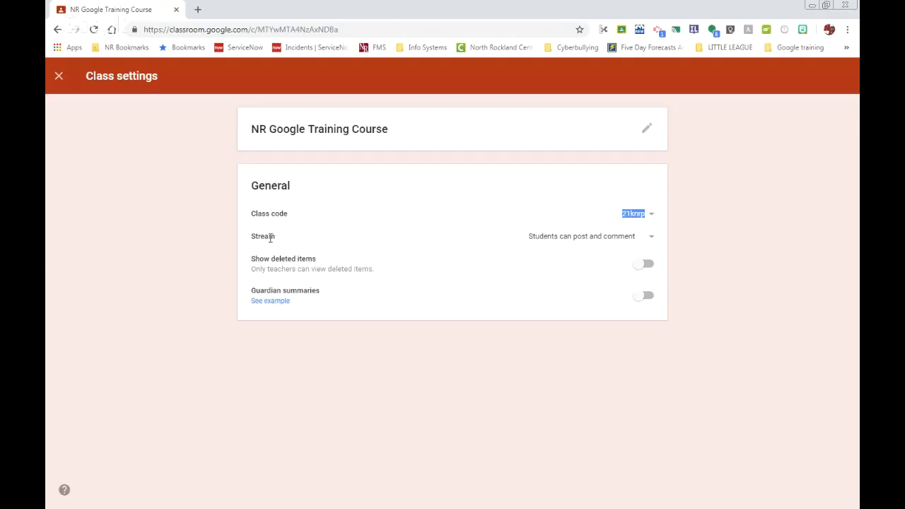
Step: Examine the stream posting and commenting permission choices, and leave the class settings without changing them
left_click(653, 242)
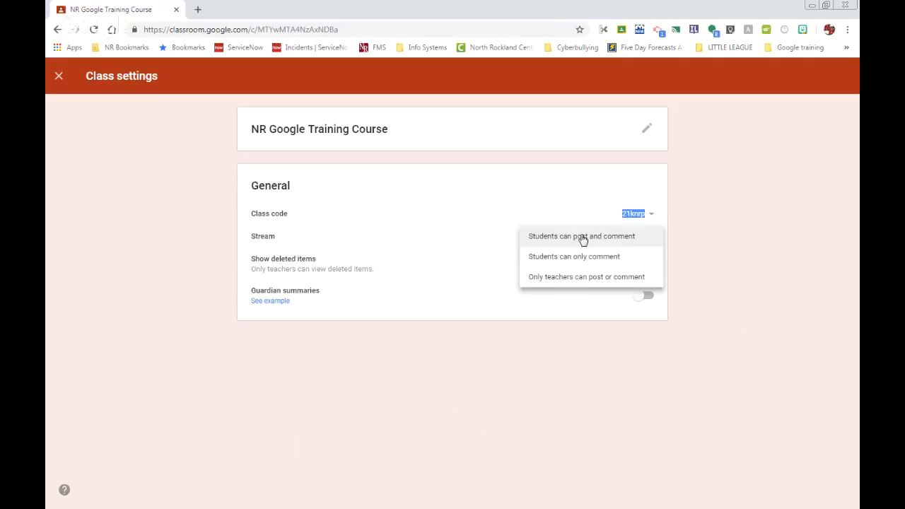
left_click(518, 204)
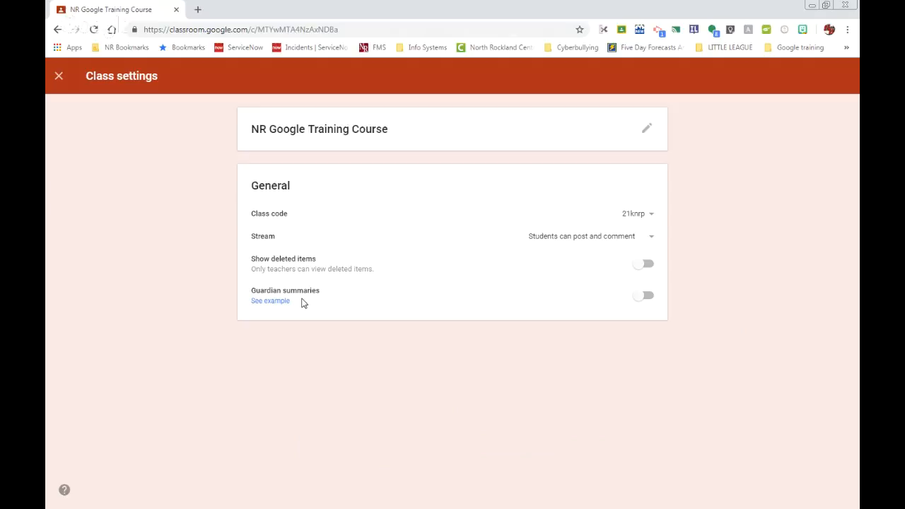
left_click(60, 77)
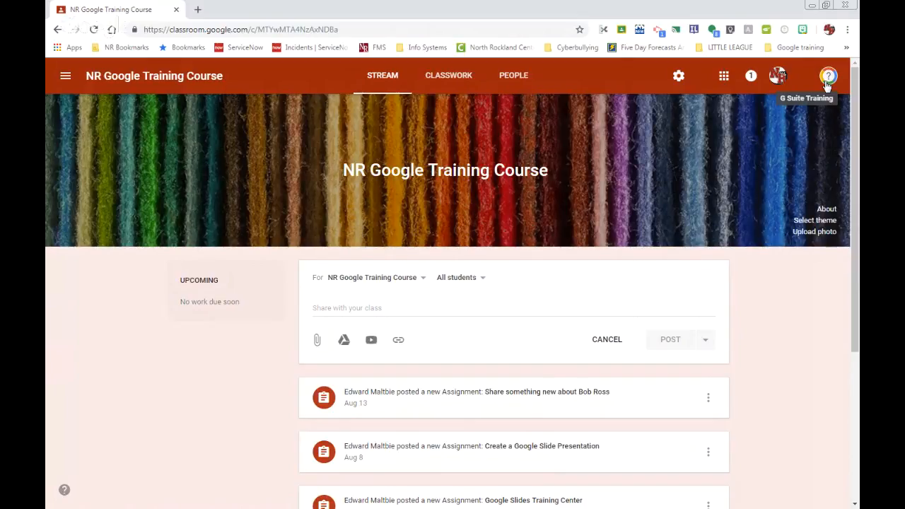
Step: Display the enlarged class code from the class's About details, close it, and discard the blank stream post
left_click(824, 209)
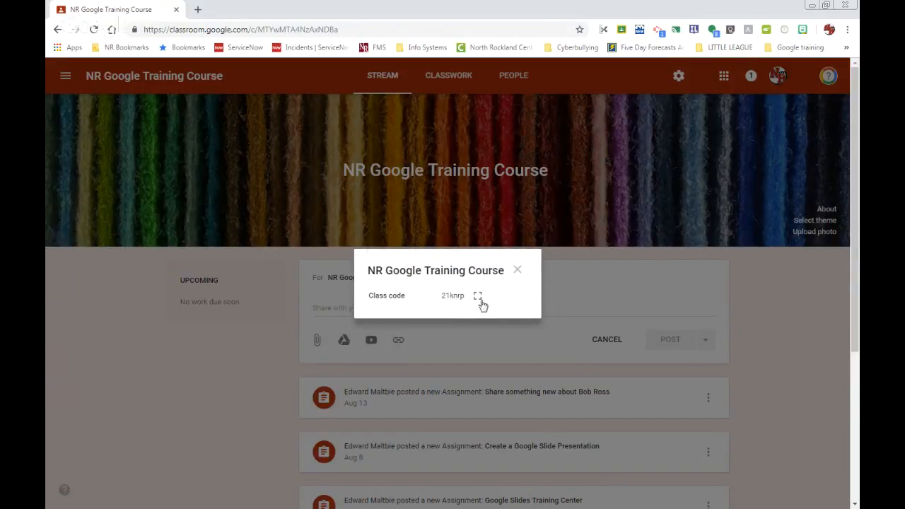
left_click(479, 298)
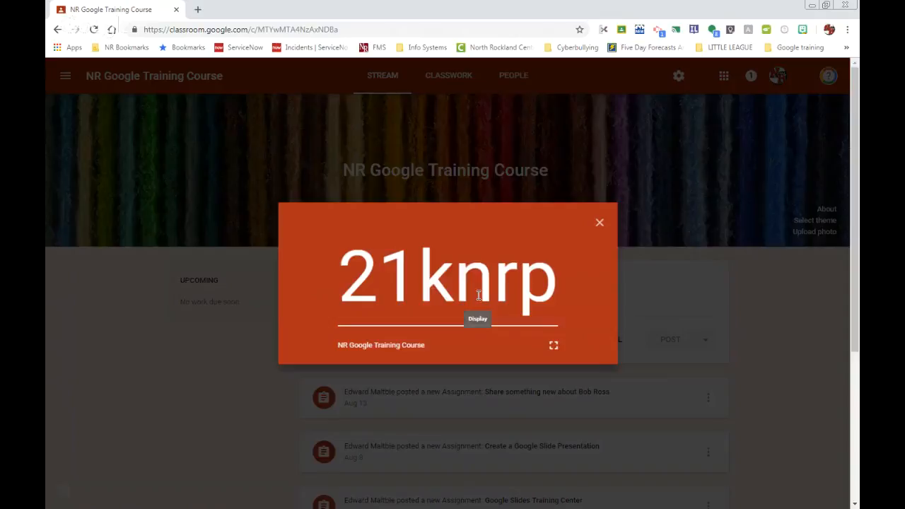
left_click(601, 221)
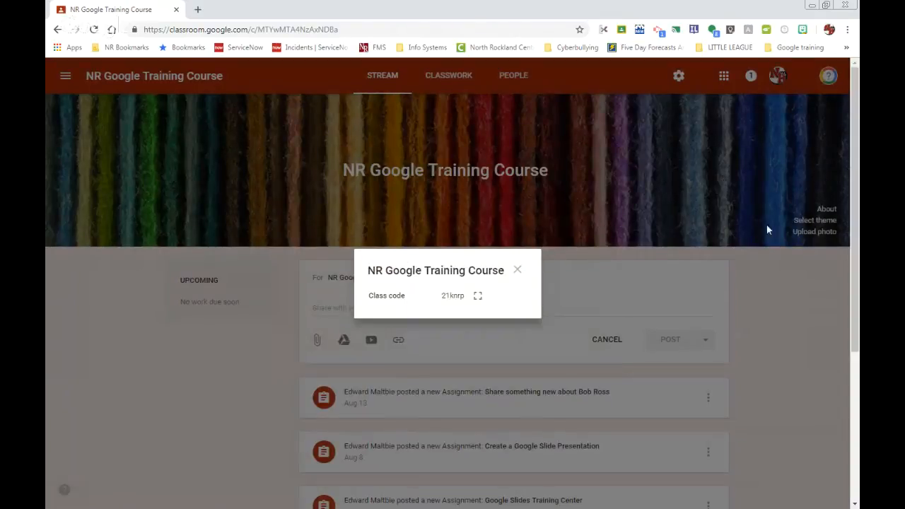
left_click(517, 269)
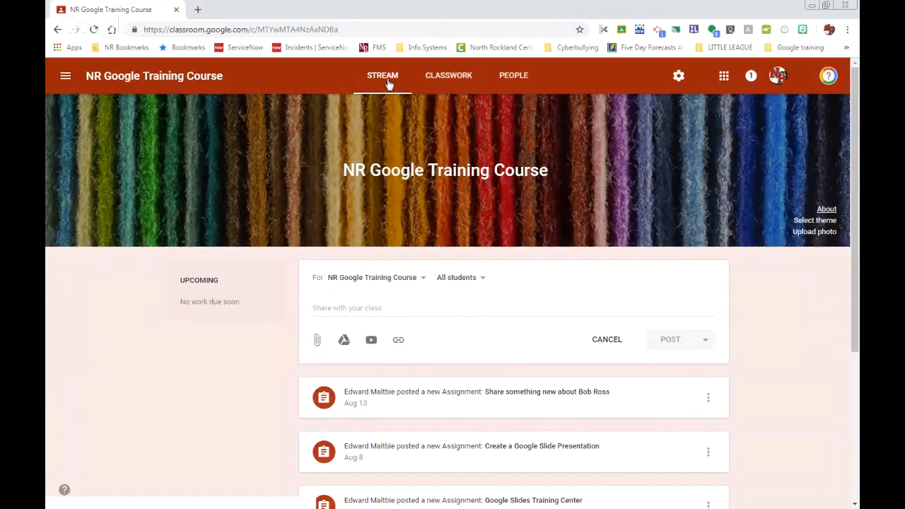
left_click(604, 340)
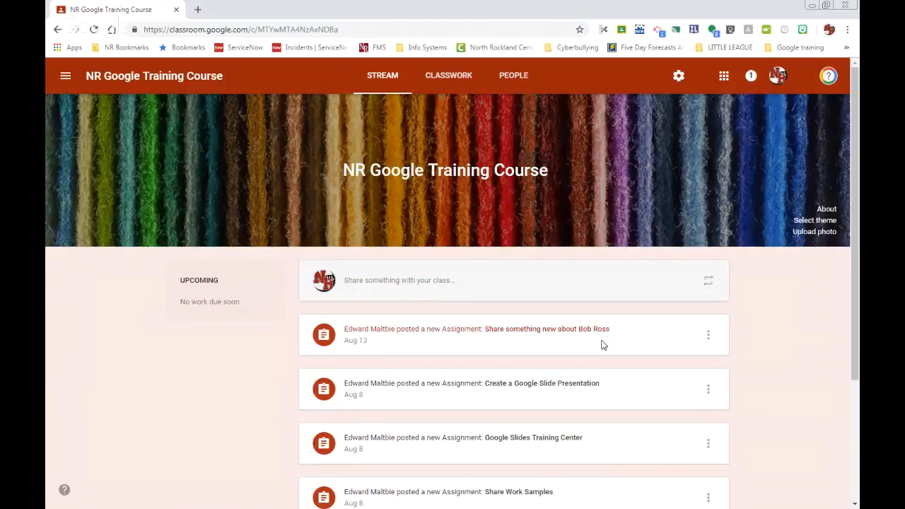
Step: Open the class's Classwork page and view the help options, including the one for removing the page
left_click(441, 78)
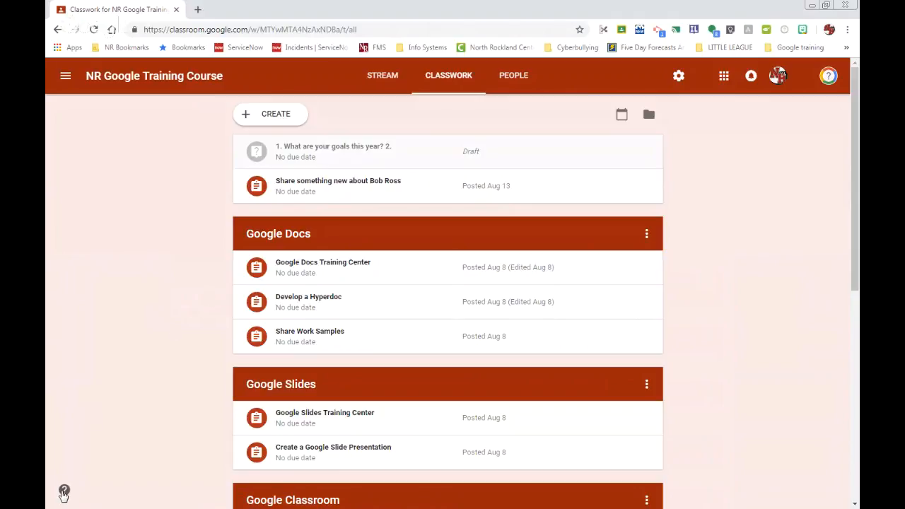
left_click(64, 491)
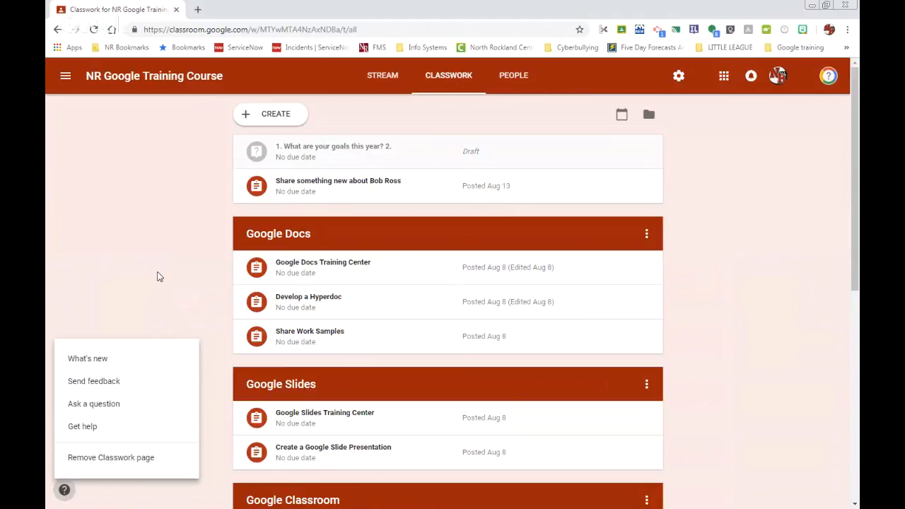
left_click(158, 277)
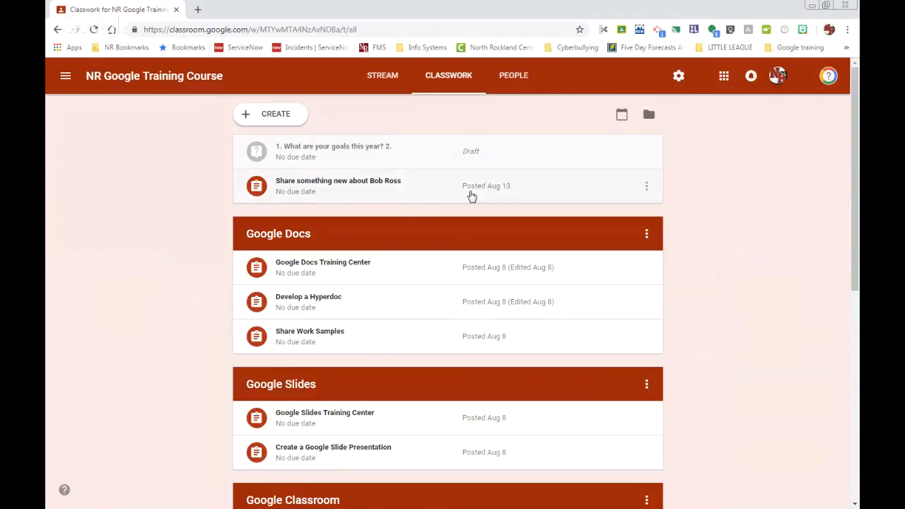
Step: Look through the topics and assignments on the Classwork page, from Google Docs down to Google Forms
scroll(348, 229, "down", 2)
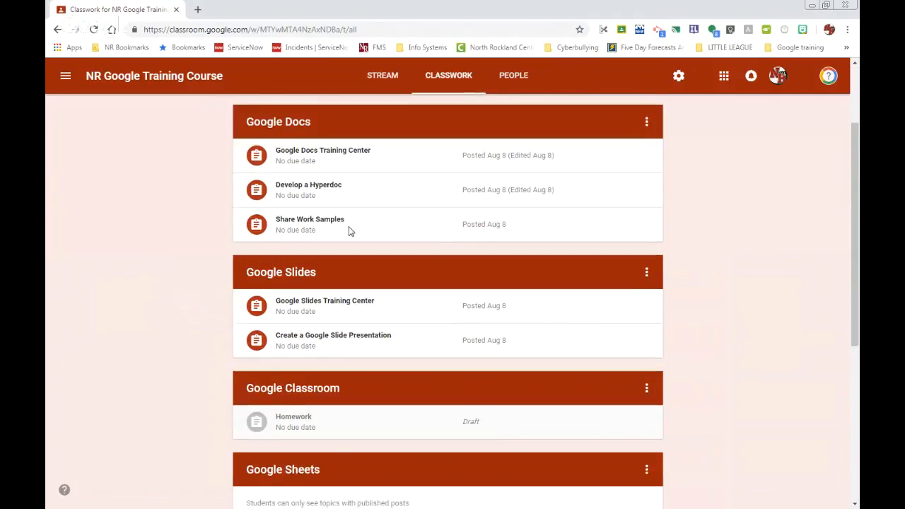
scroll(348, 232, "down", 4)
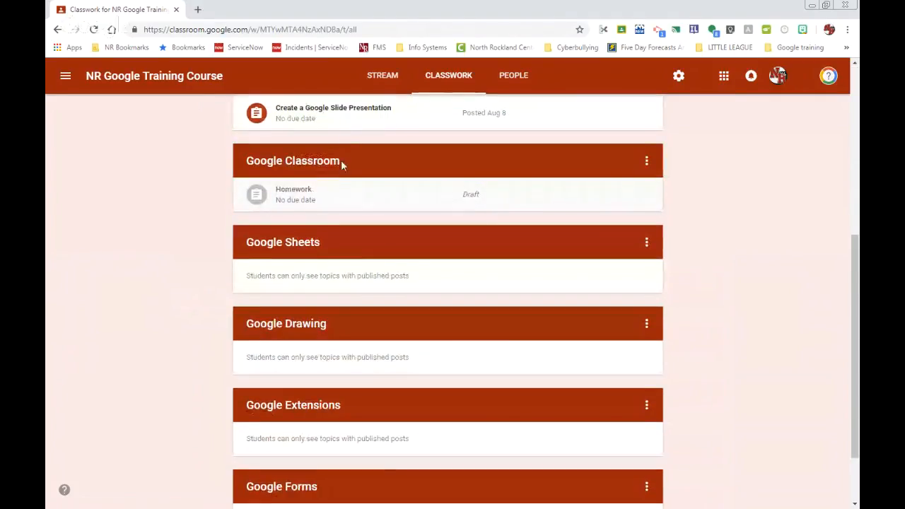
scroll(329, 353, "down", 1)
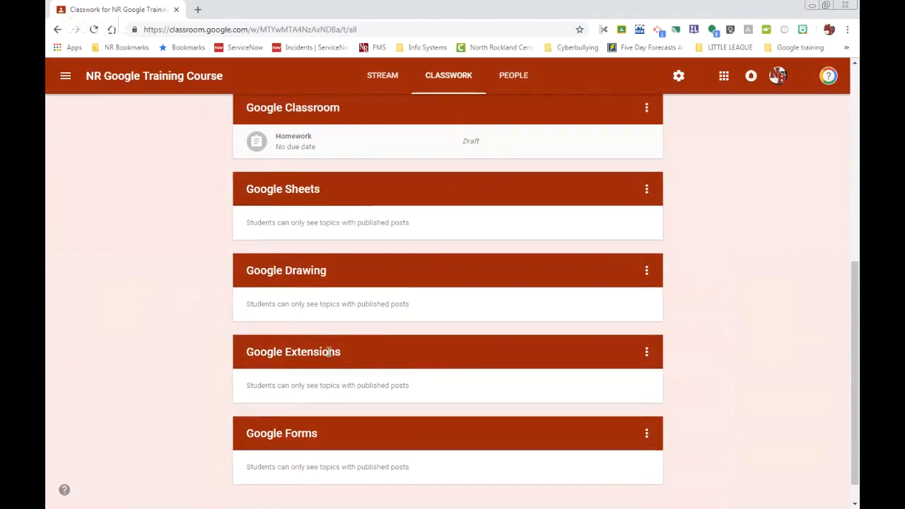
scroll(329, 352, "up", 7)
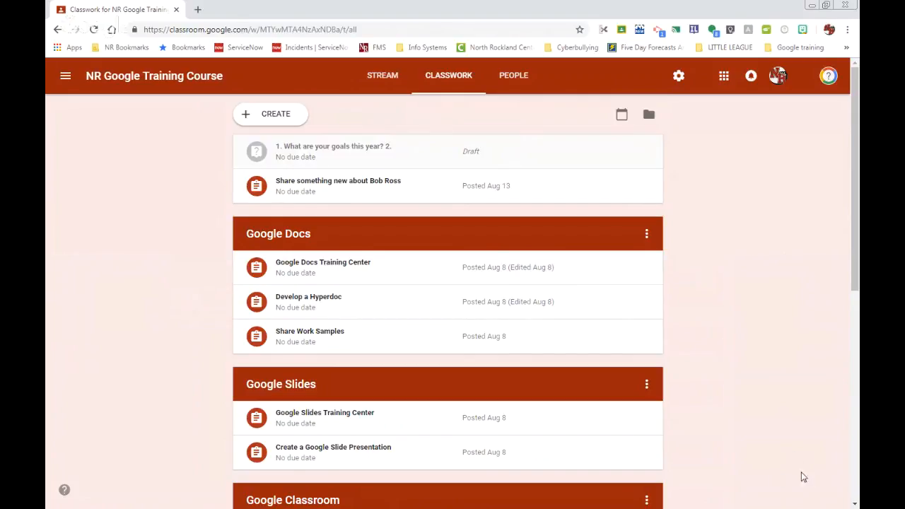
Step: View the blank material form and the new topic form on the Classwork page, closing each without creating anything
left_click(273, 117)
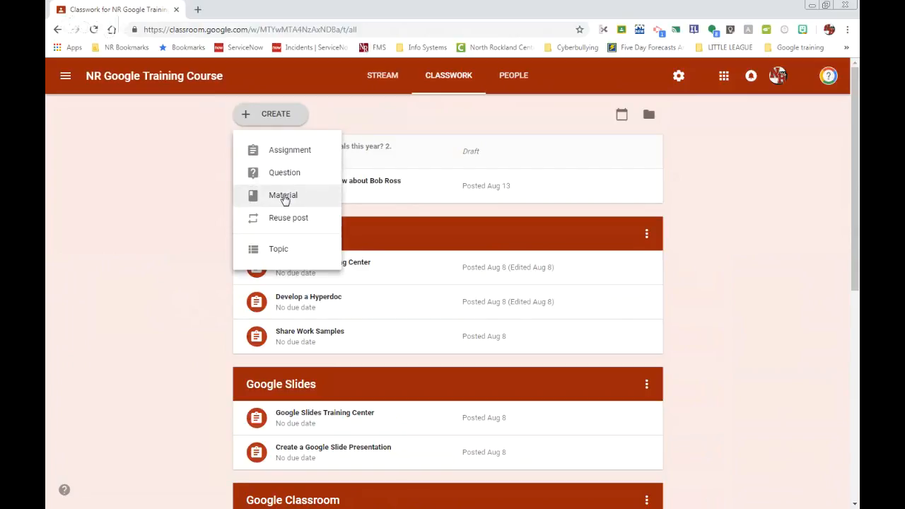
left_click(283, 196)
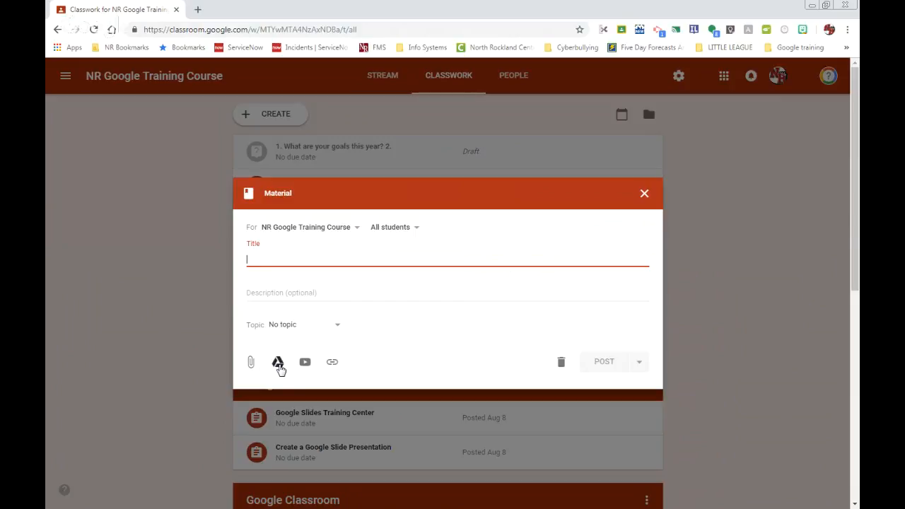
left_click(643, 193)
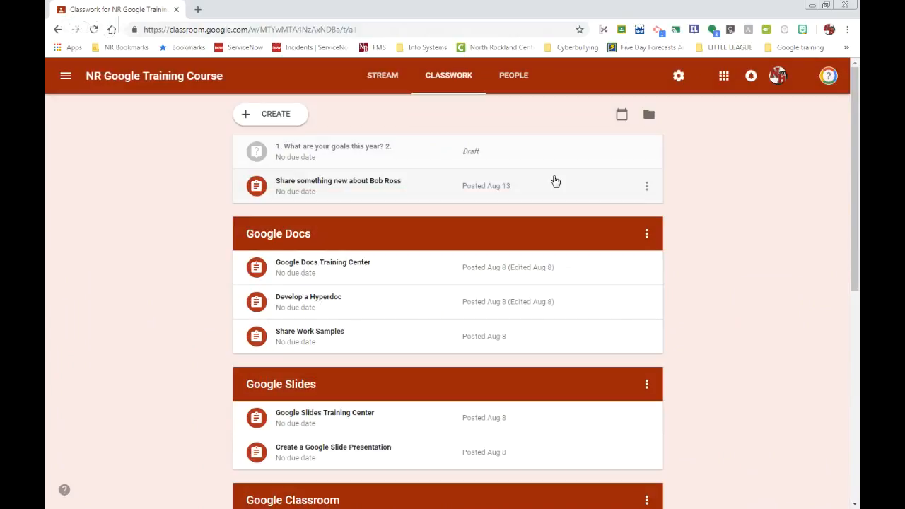
left_click(290, 114)
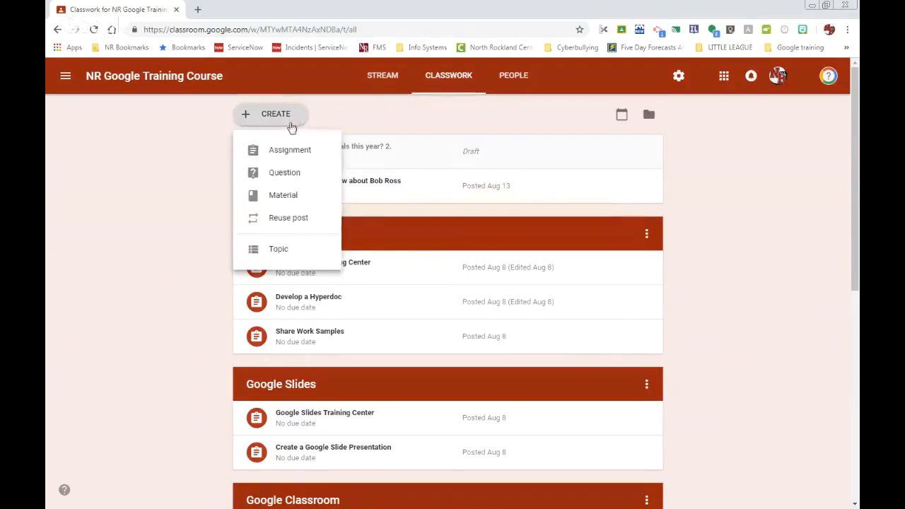
left_click(274, 251)
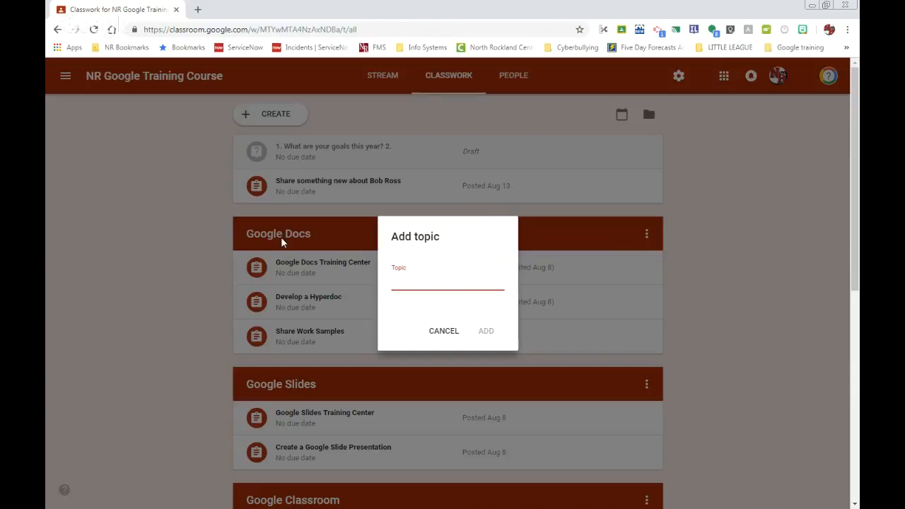
left_click(438, 332)
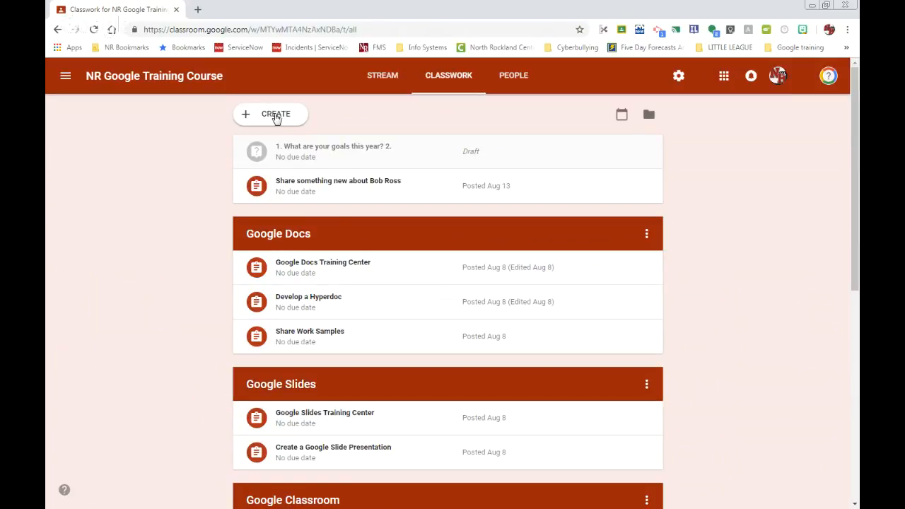
Step: Start a new assignment and review its class and student choices, keeping NR Google Training Course and All students
left_click(276, 116)
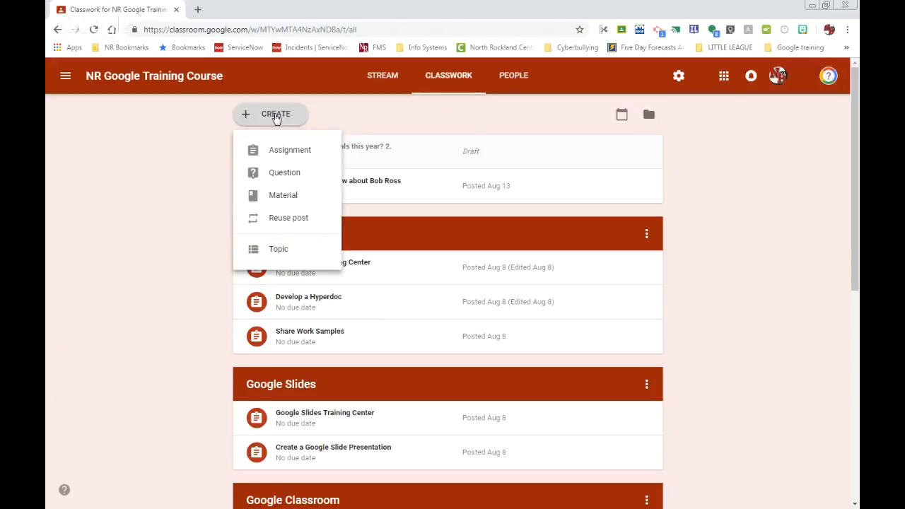
left_click(281, 149)
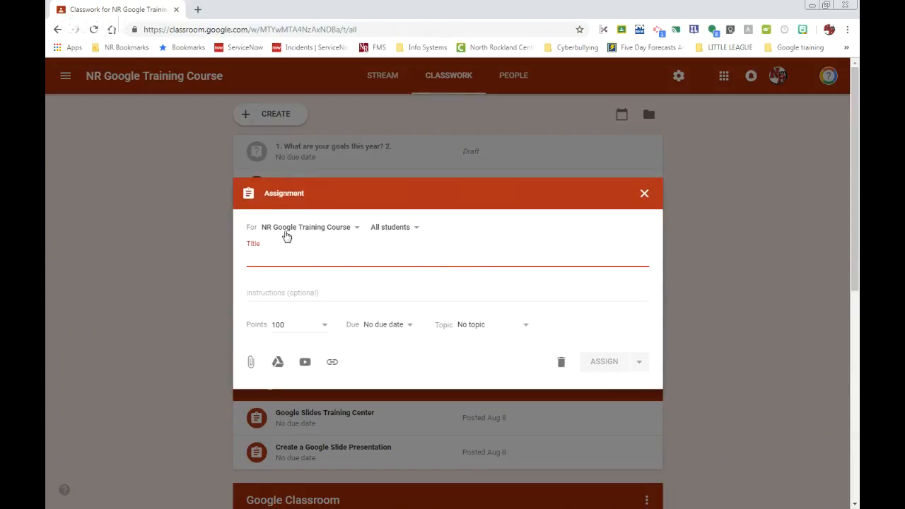
left_click(357, 228)
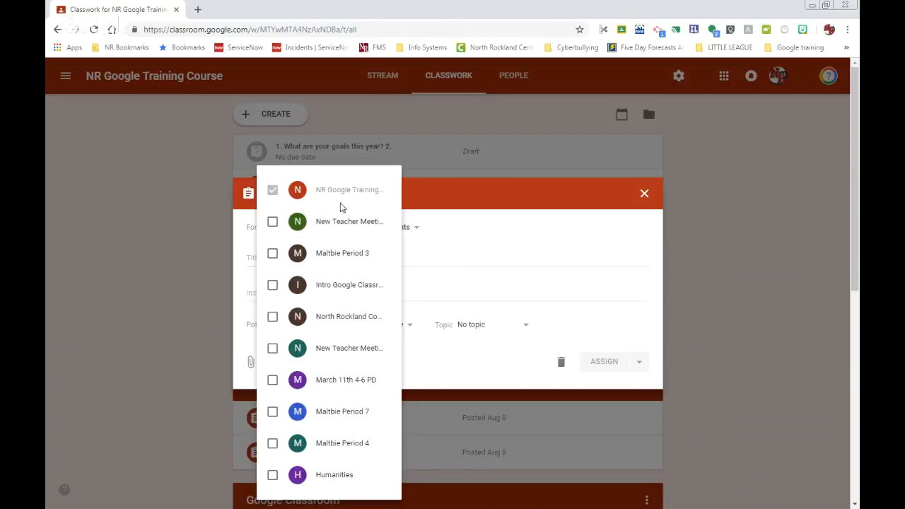
left_click(433, 185)
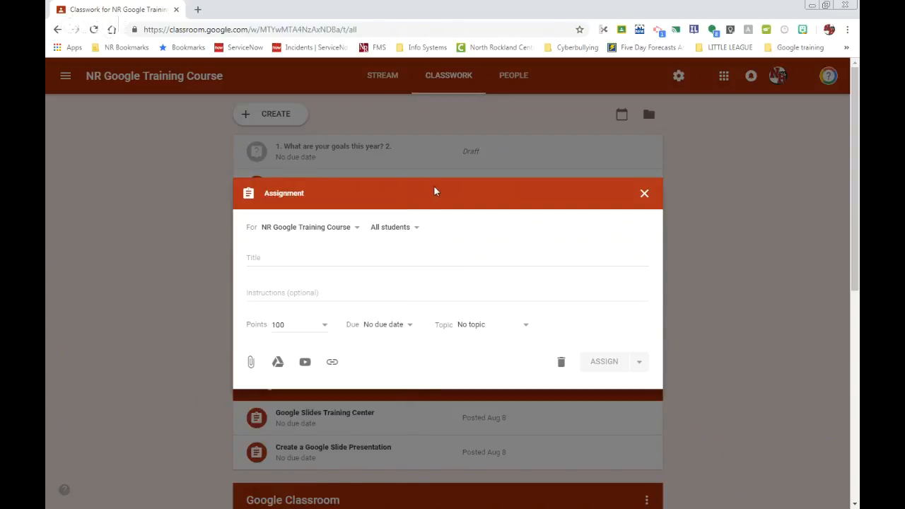
left_click(417, 228)
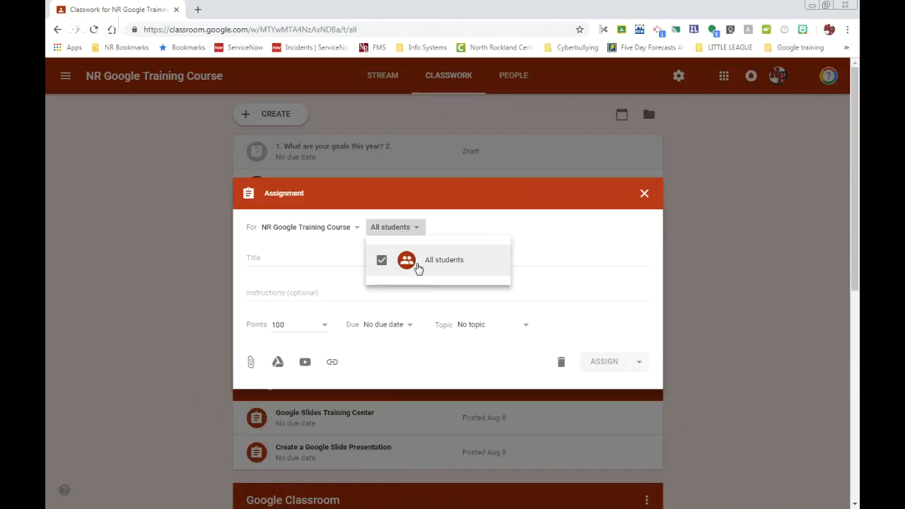
left_click(455, 222)
Step: Title the new assignment "Sample Assignment"
left_click(269, 254)
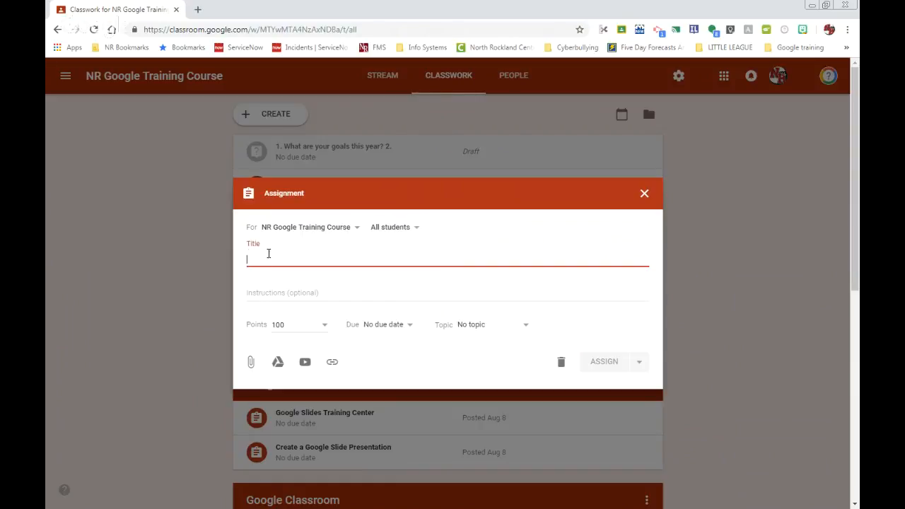
type("Sample")
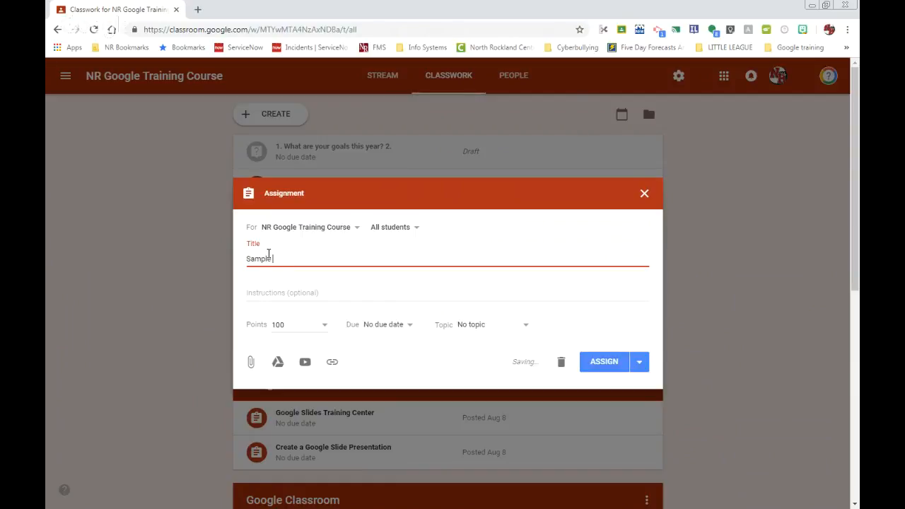
type(" Assi")
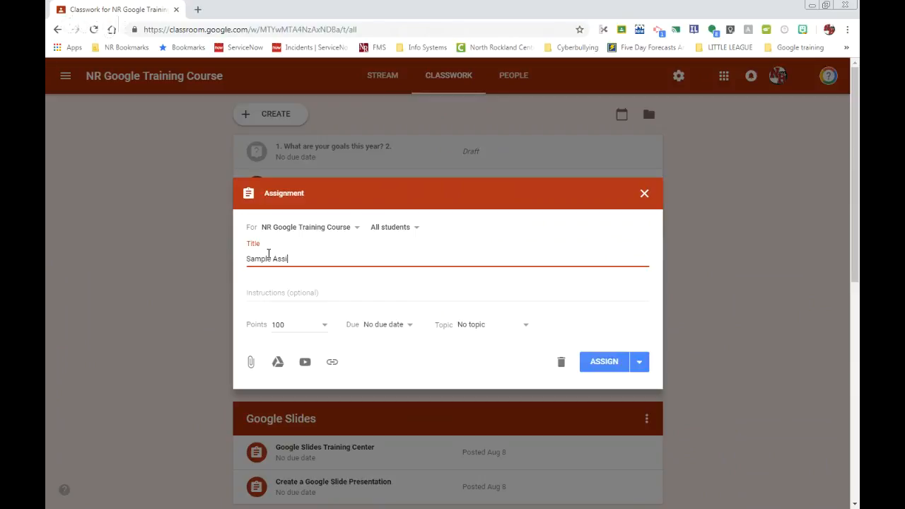
type("gnment")
Step: Review the assignment's instructions, points and due date options without changing them, and file it under the Google Classroom topic
left_click(265, 295)
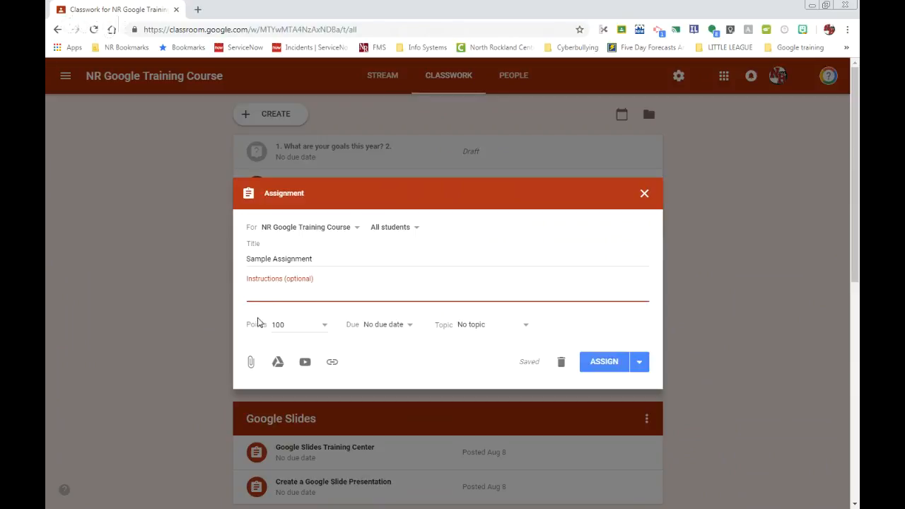
left_click(325, 330)
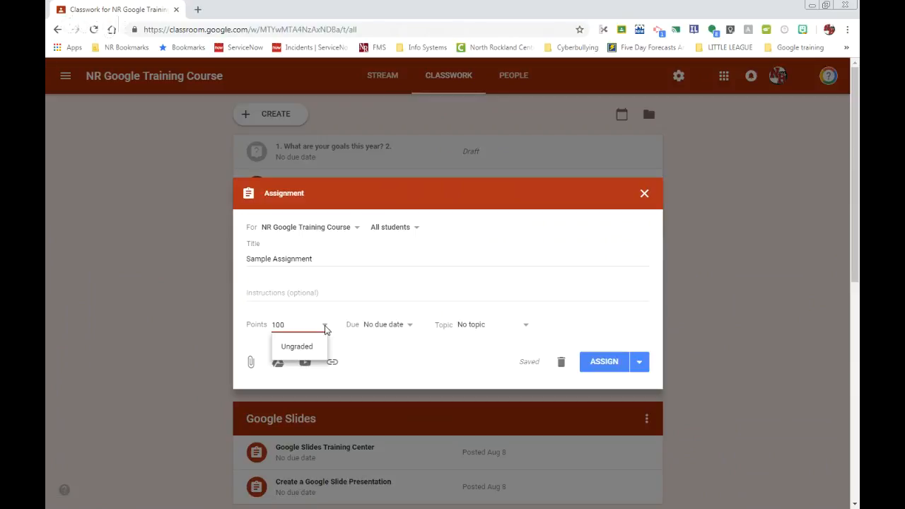
left_click(407, 325)
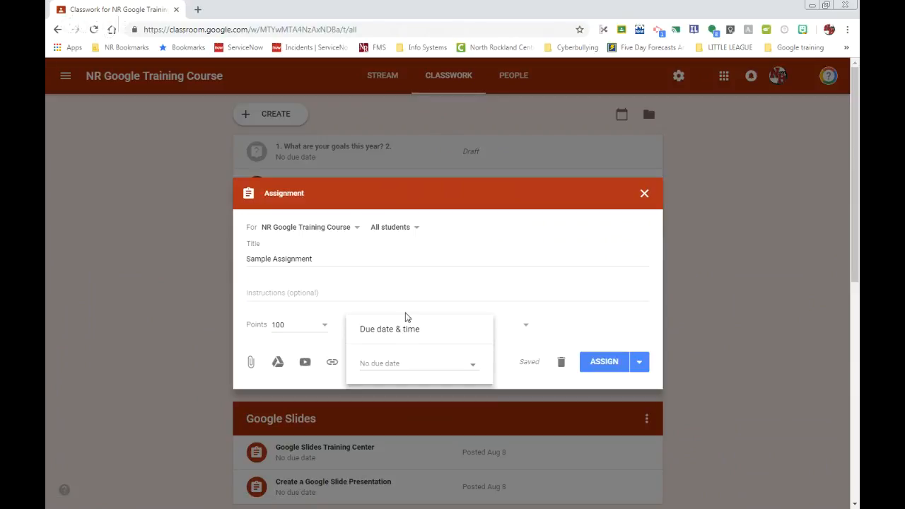
left_click(401, 314)
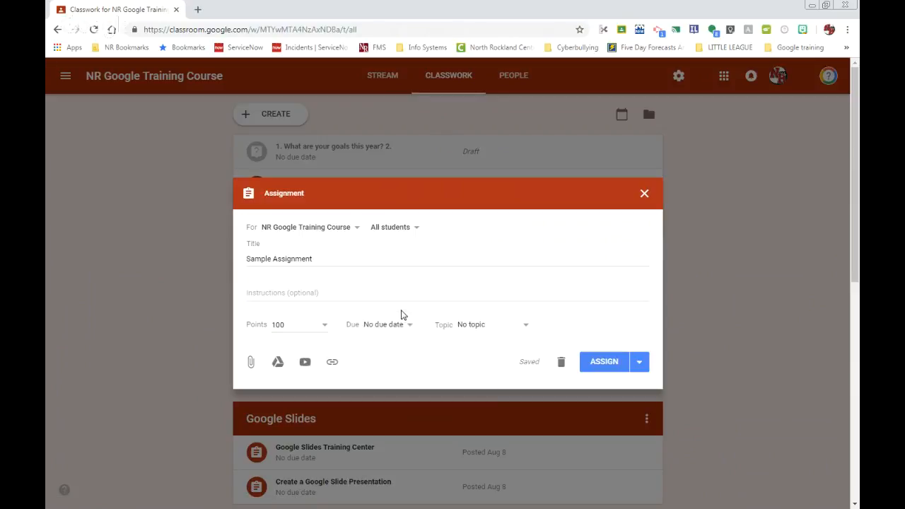
left_click(528, 327)
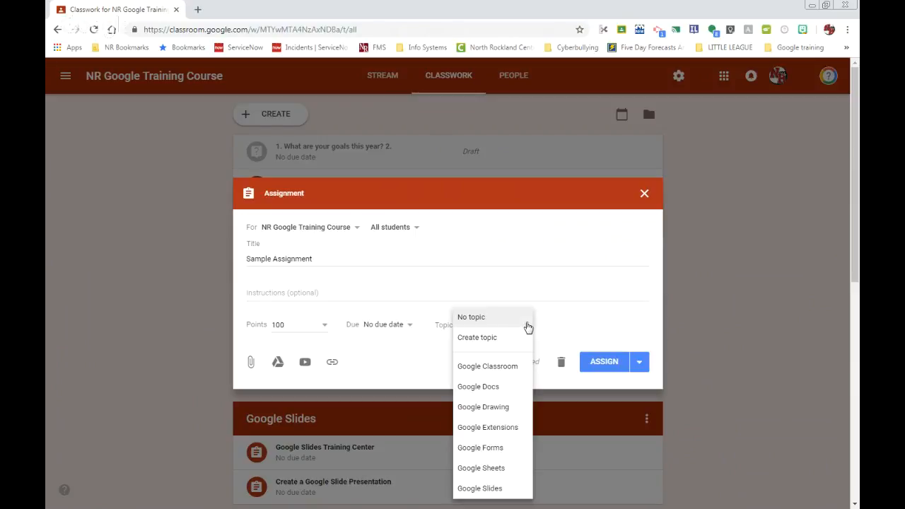
left_click(504, 368)
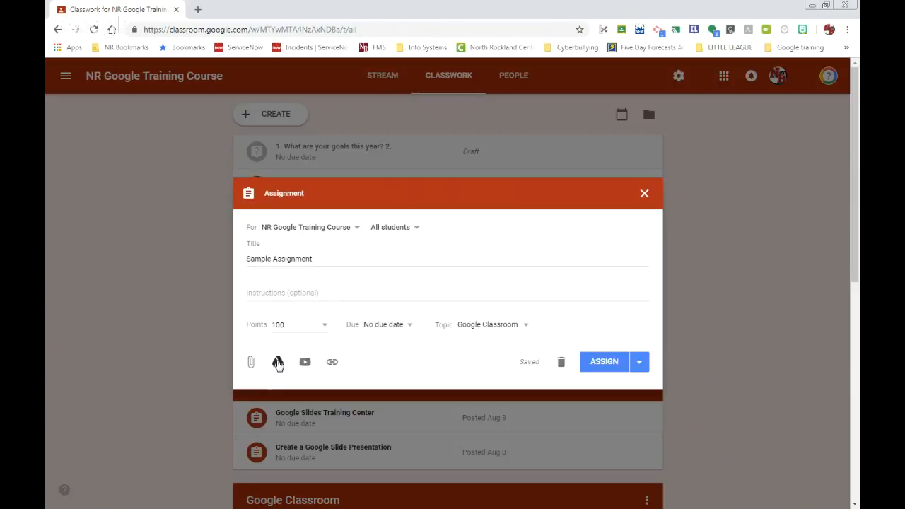
Step: Attach the recent Google Drive document "3 - Research checklist" to the assignment
left_click(278, 362)
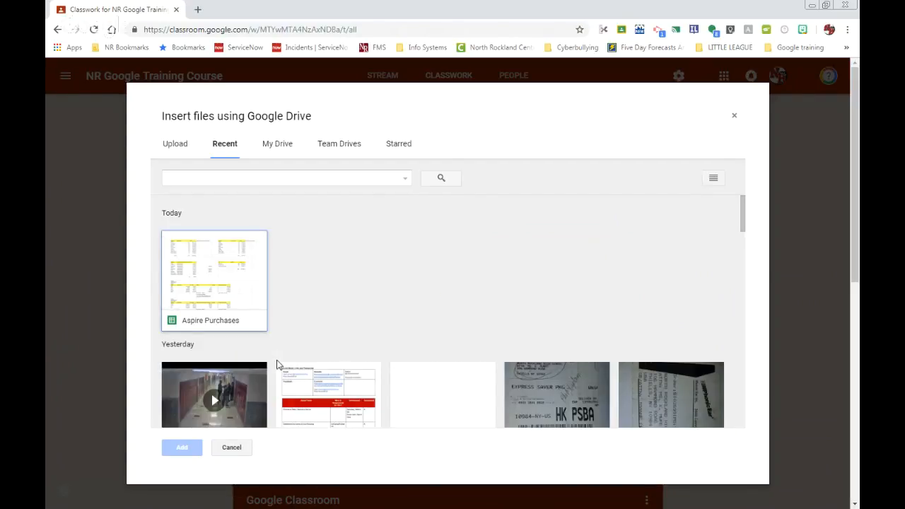
scroll(329, 319, "down", 3)
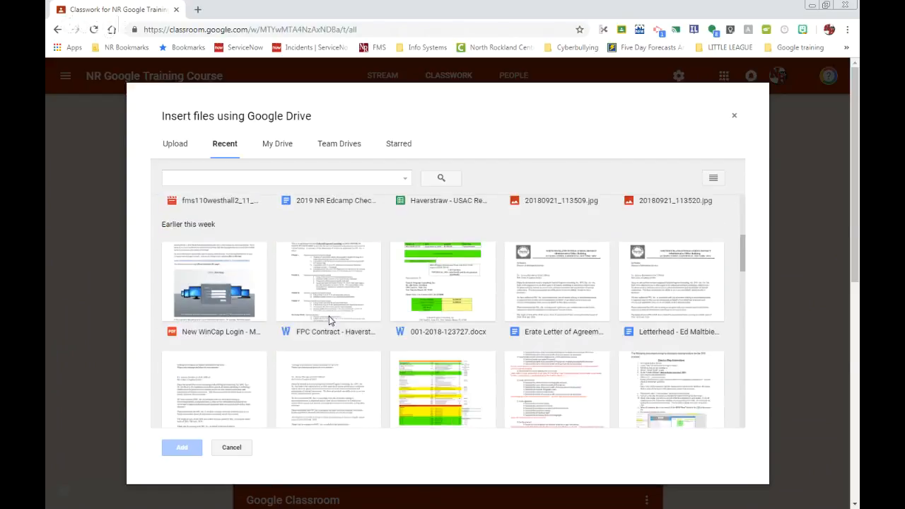
scroll(329, 320, "down", 1)
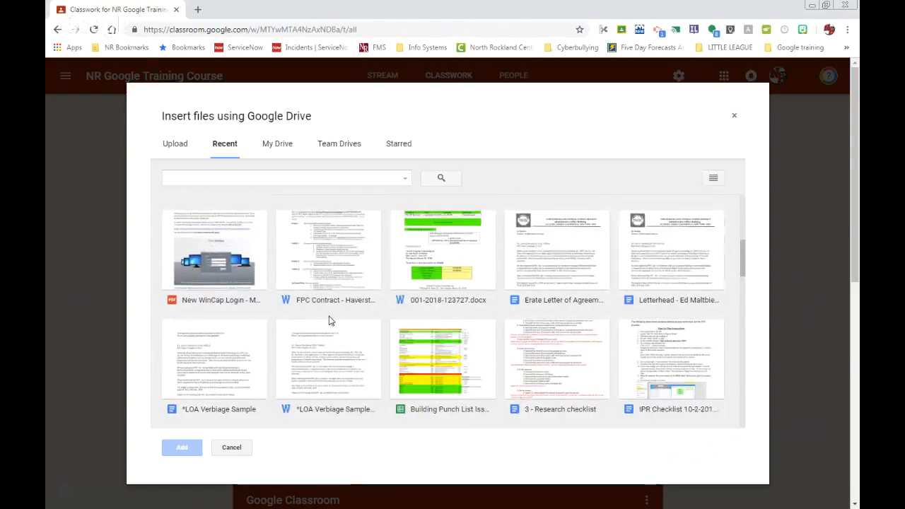
scroll(329, 321, "down", 1)
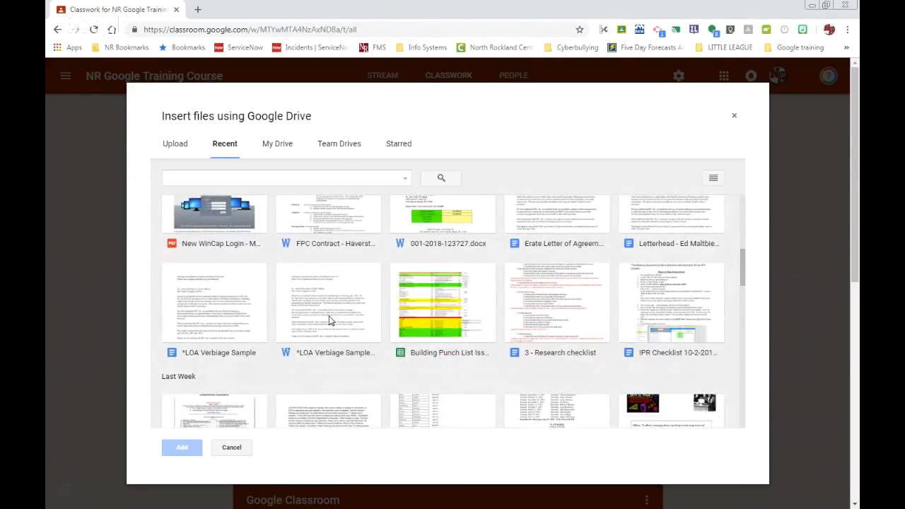
left_click(546, 328)
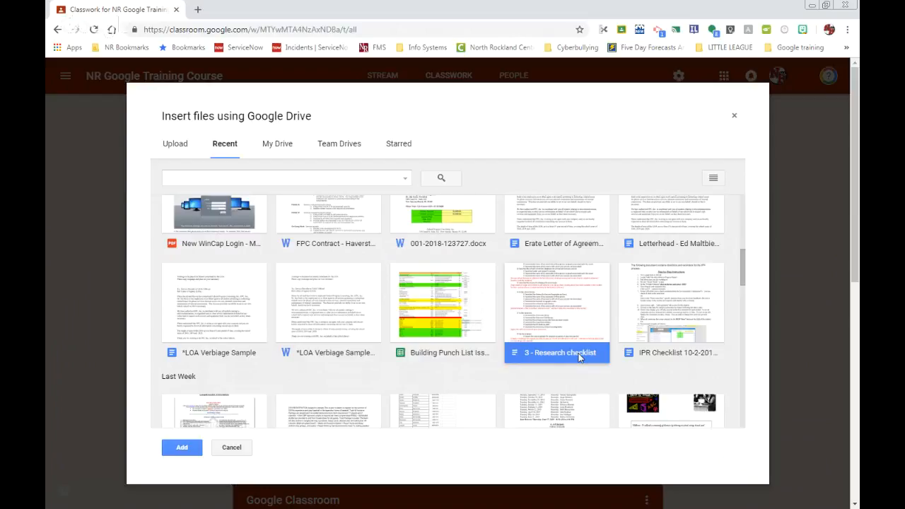
left_click(188, 446)
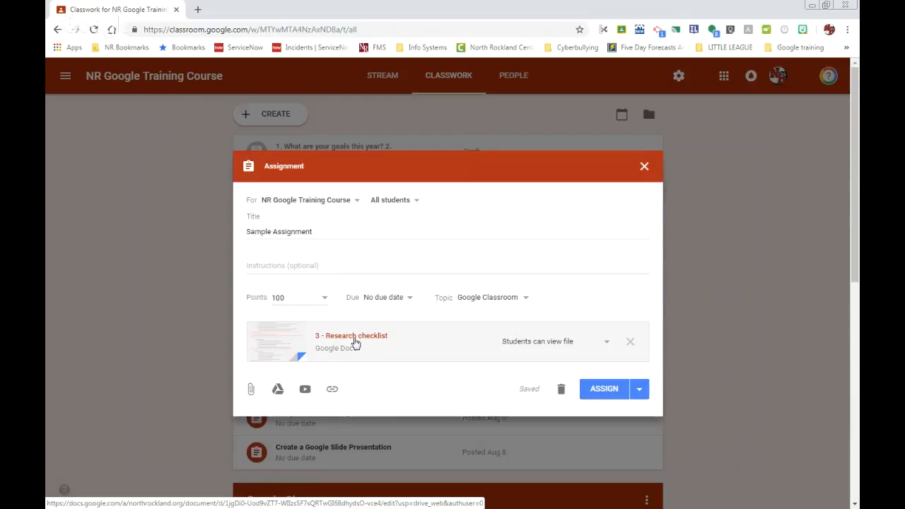
Step: Set the attached checklist to make a copy for each student, and assign Sample Assignment to the class
left_click(605, 346)
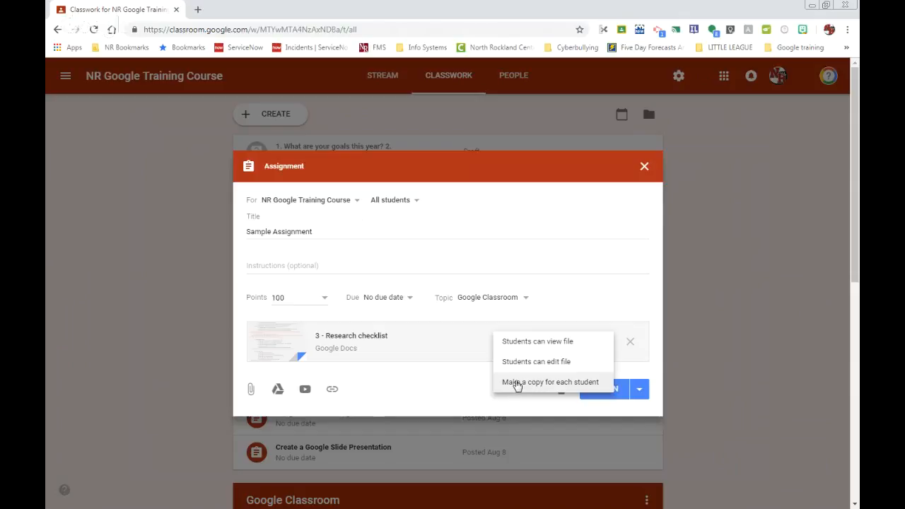
left_click(516, 385)
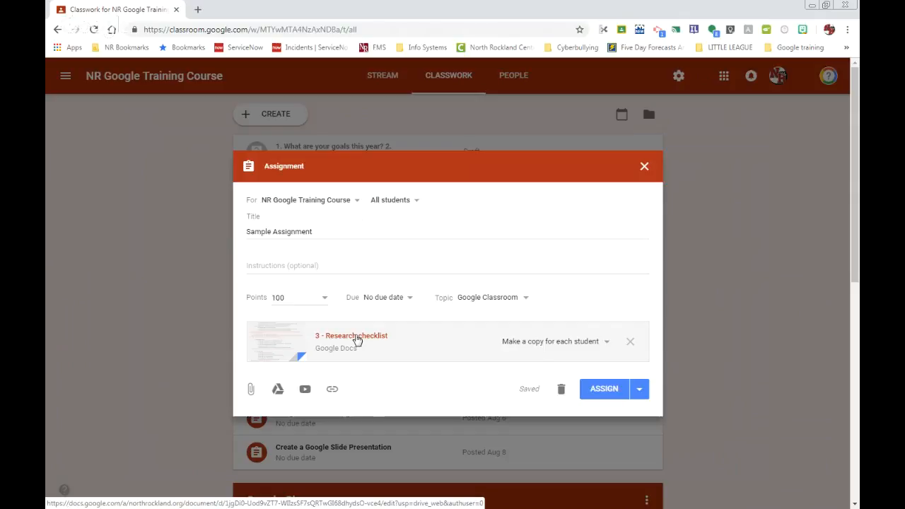
left_click(595, 393)
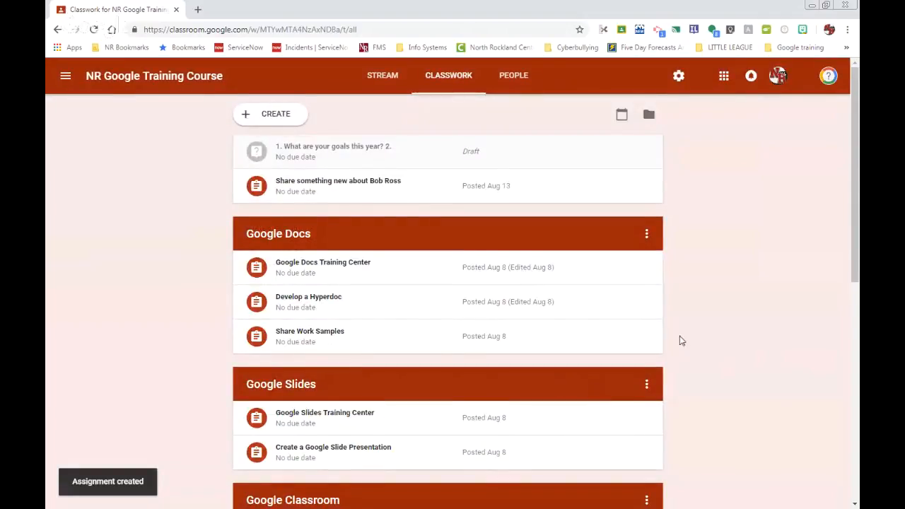
Step: Find Sample Assignment under the Google Classroom topic, view its available actions, and dismiss them without choosing one
scroll(680, 339, "down", 3)
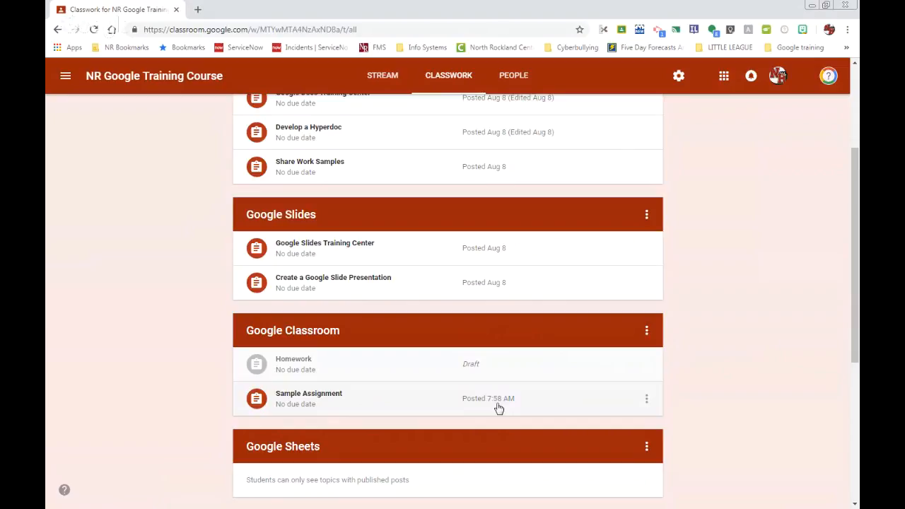
left_click(647, 400)
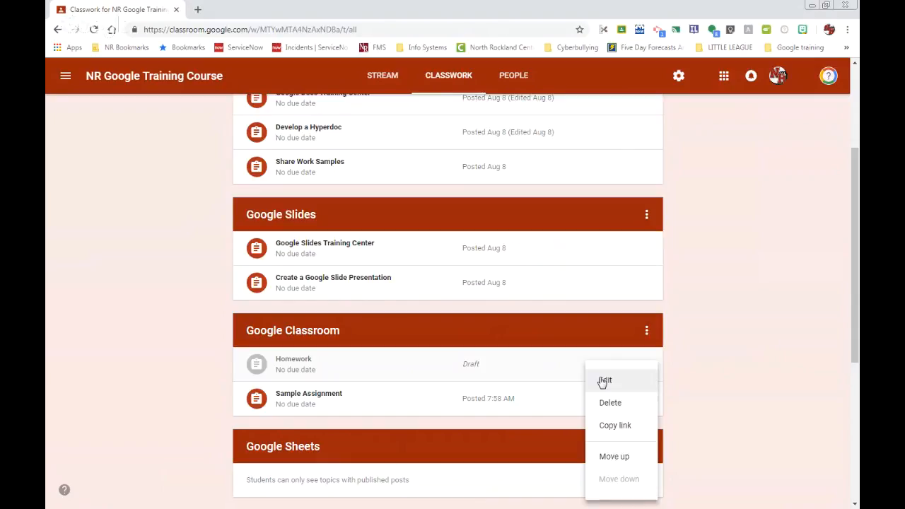
left_click(679, 379)
Step: Check the Sample Assignment post on the class stream, and return to the Classwork page
scroll(626, 393, "up", 1)
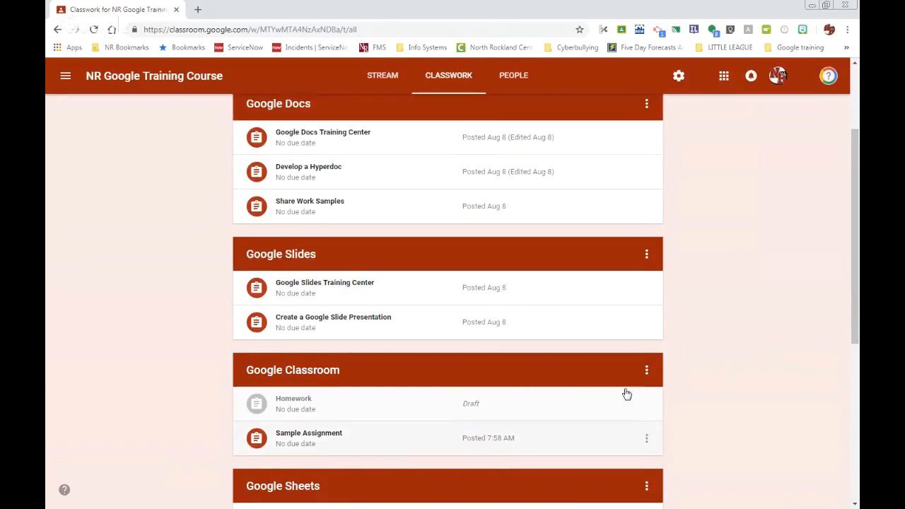
scroll(626, 394, "up", 3)
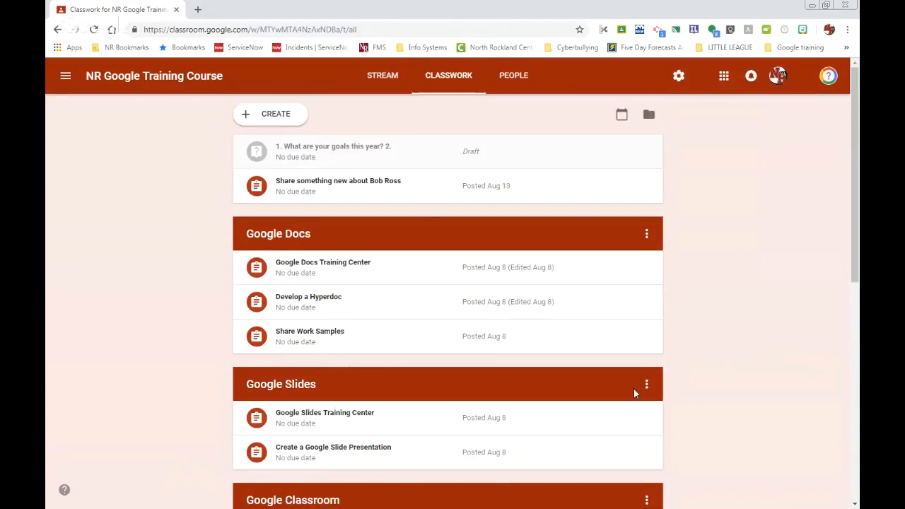
left_click(387, 81)
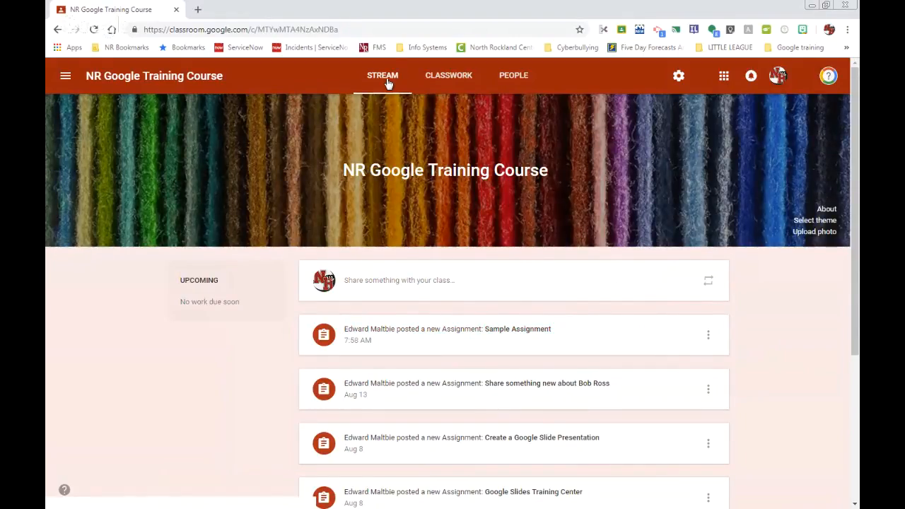
left_click(431, 79)
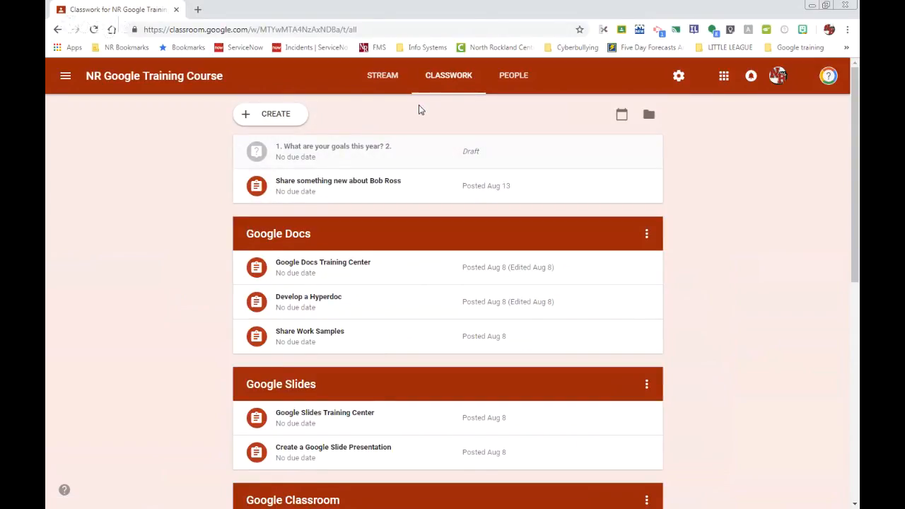
Step: Start a new question for the class, review its topic choices and answer types, and keep it as Short answer
left_click(281, 117)
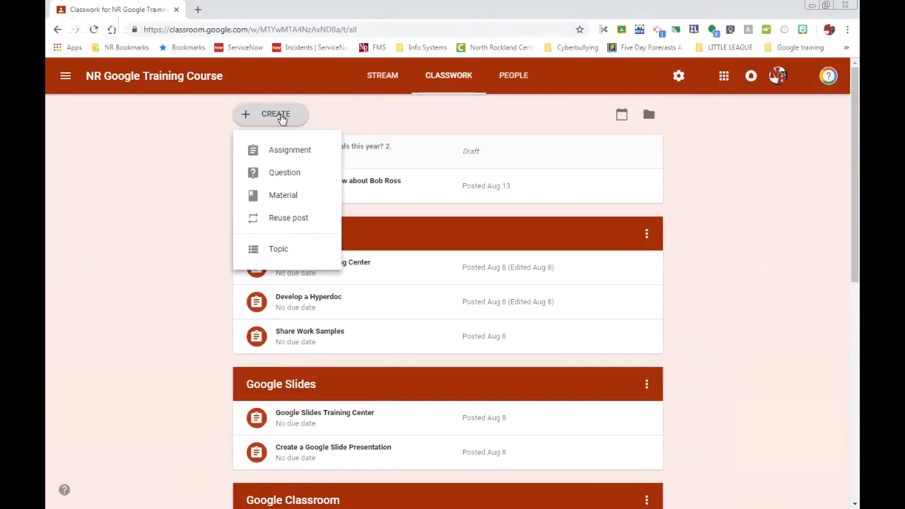
left_click(283, 180)
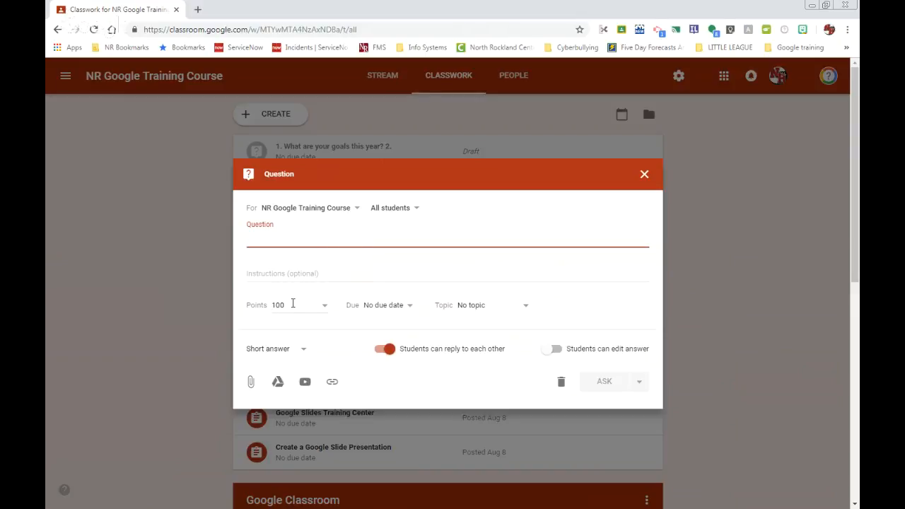
left_click(525, 307)
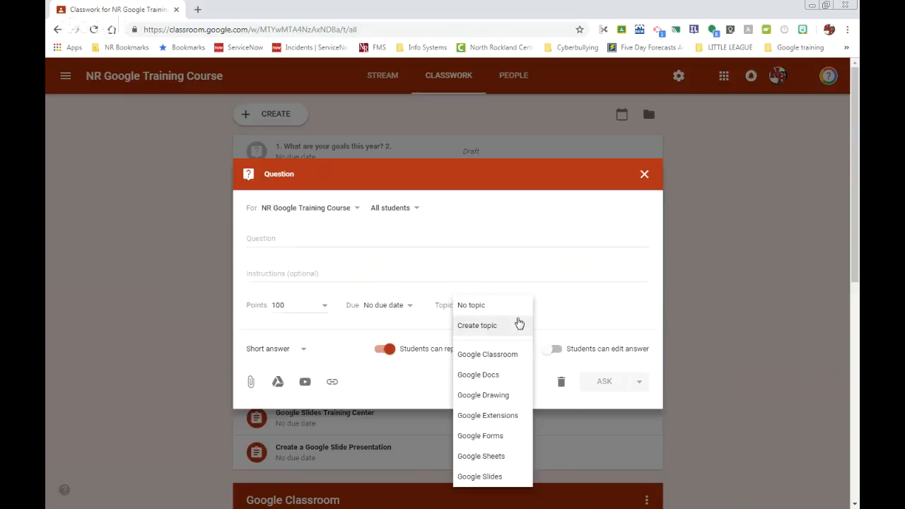
left_click(557, 290)
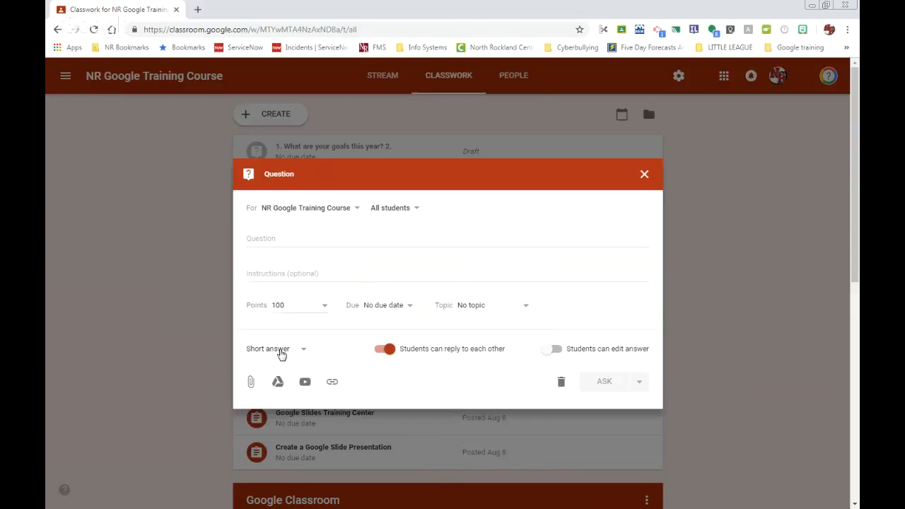
left_click(300, 349)
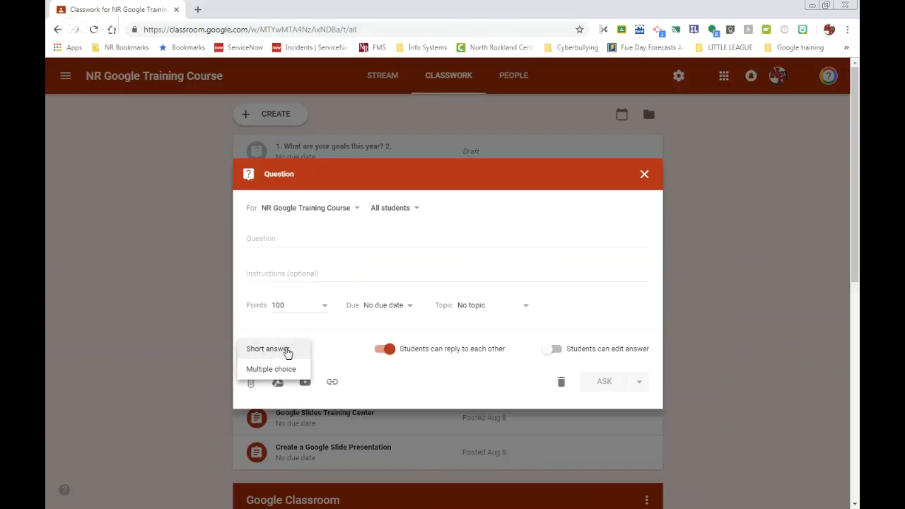
left_click(287, 351)
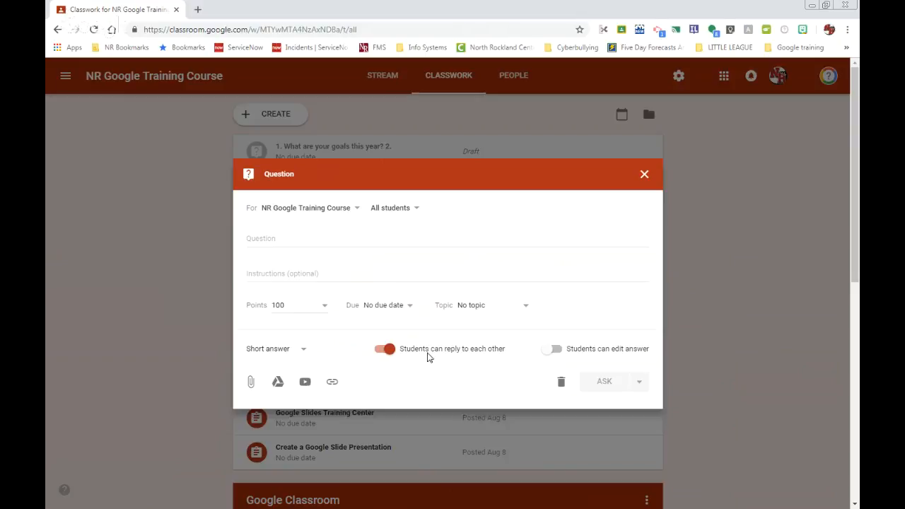
Step: Try the student reply and answer-editing options and the Multiple choice type, and close the question without asking it
left_click(383, 351)
left_click(558, 350)
left_click(303, 352)
left_click(298, 369)
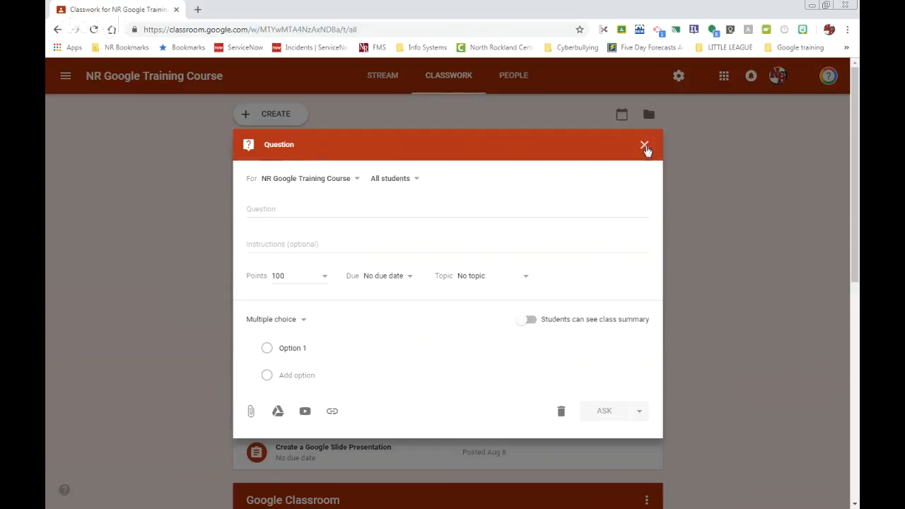
left_click(644, 145)
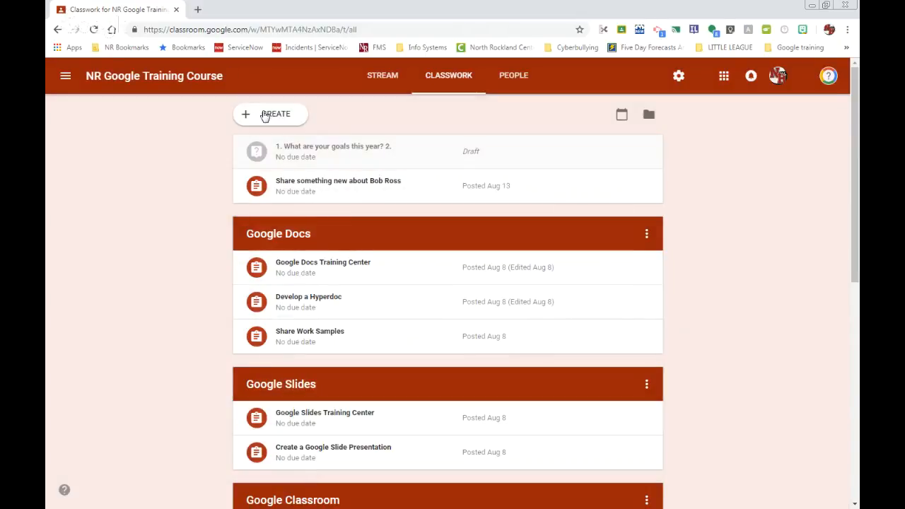
Step: Review the classwork creation options and the class's teacher and student lists, and return to the class stream
left_click(265, 116)
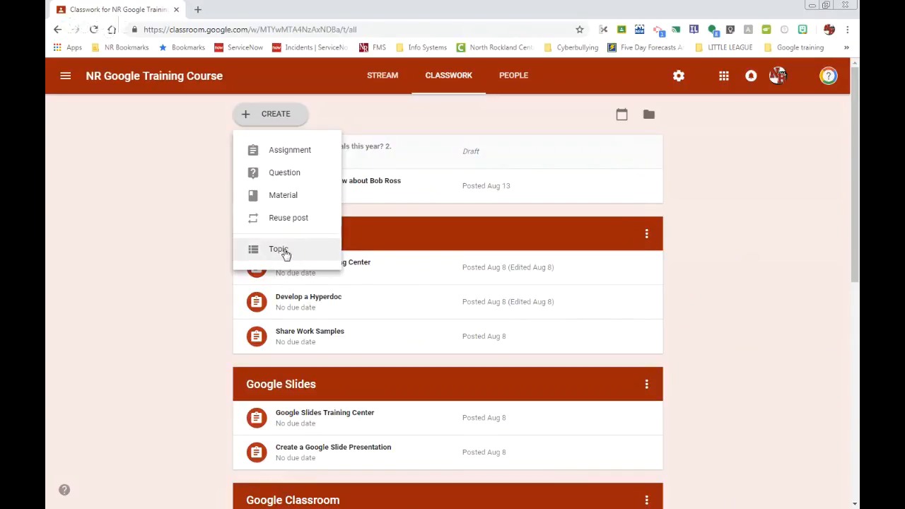
left_click(441, 114)
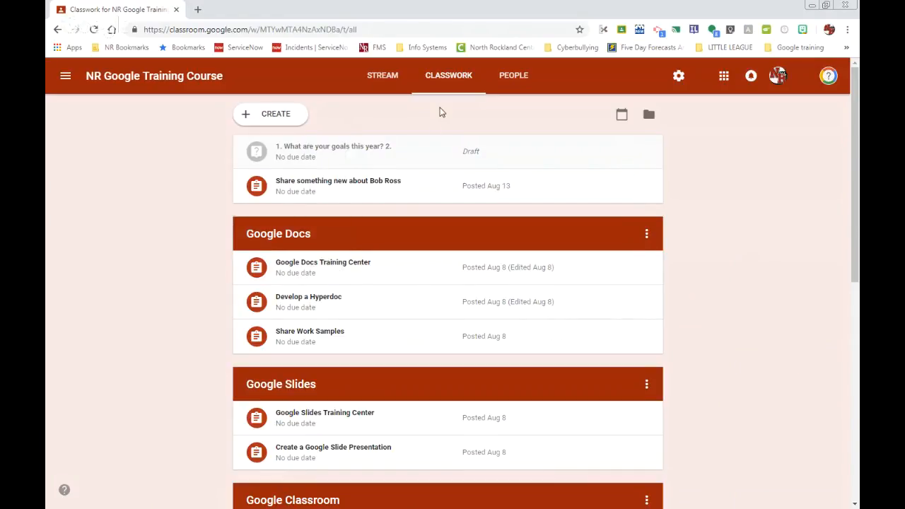
left_click(521, 79)
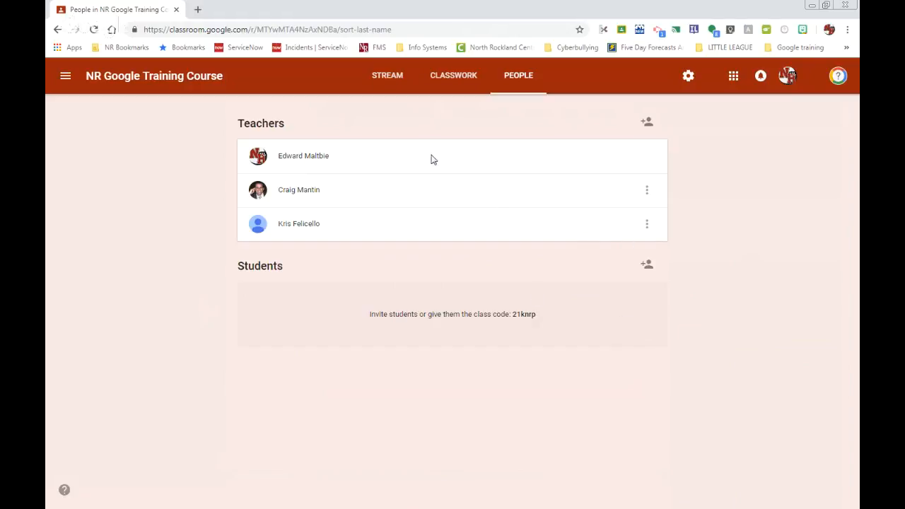
left_click(384, 79)
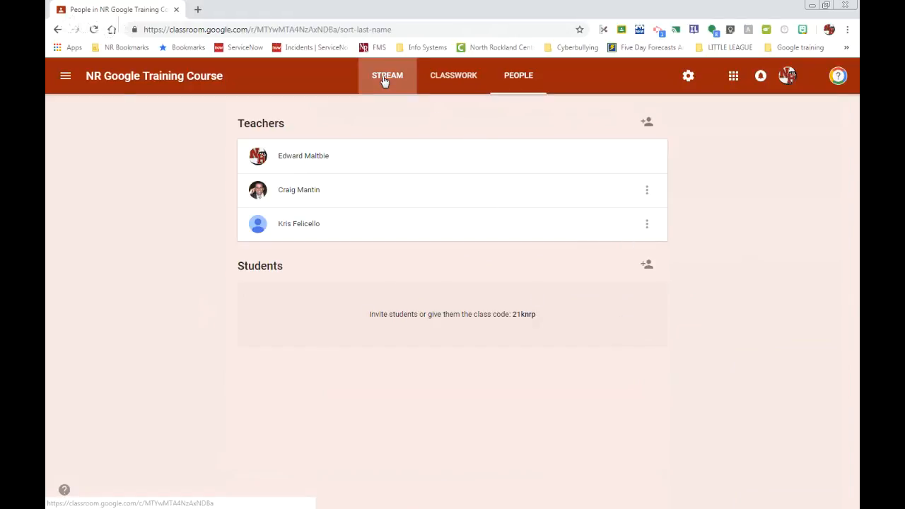